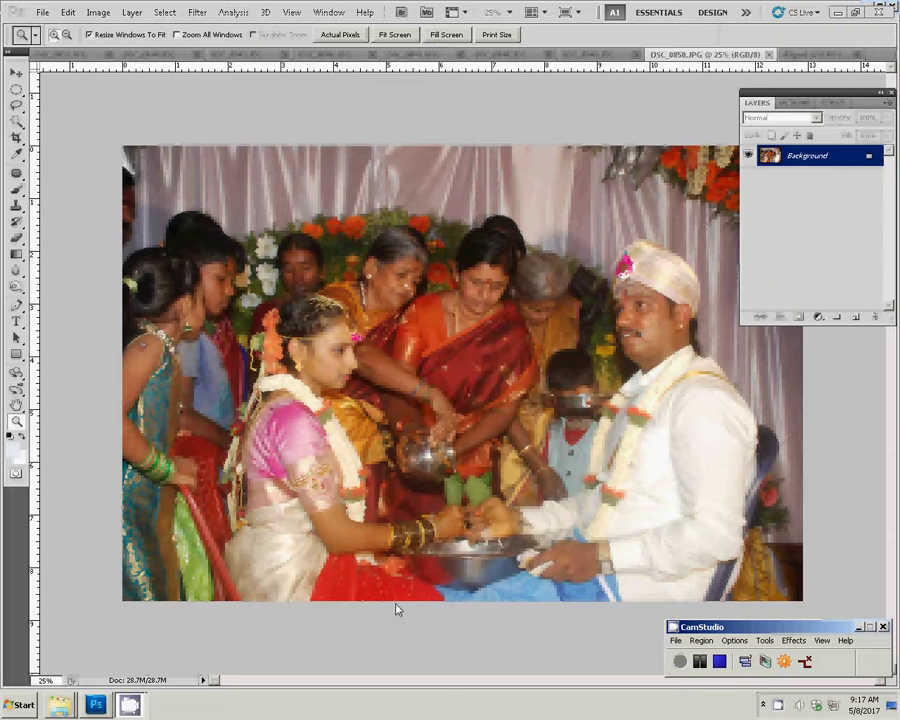
Step: Resize DSC_0850 to 8 inches wide (2400×1607 px), then close the emptied photo
click(97, 12)
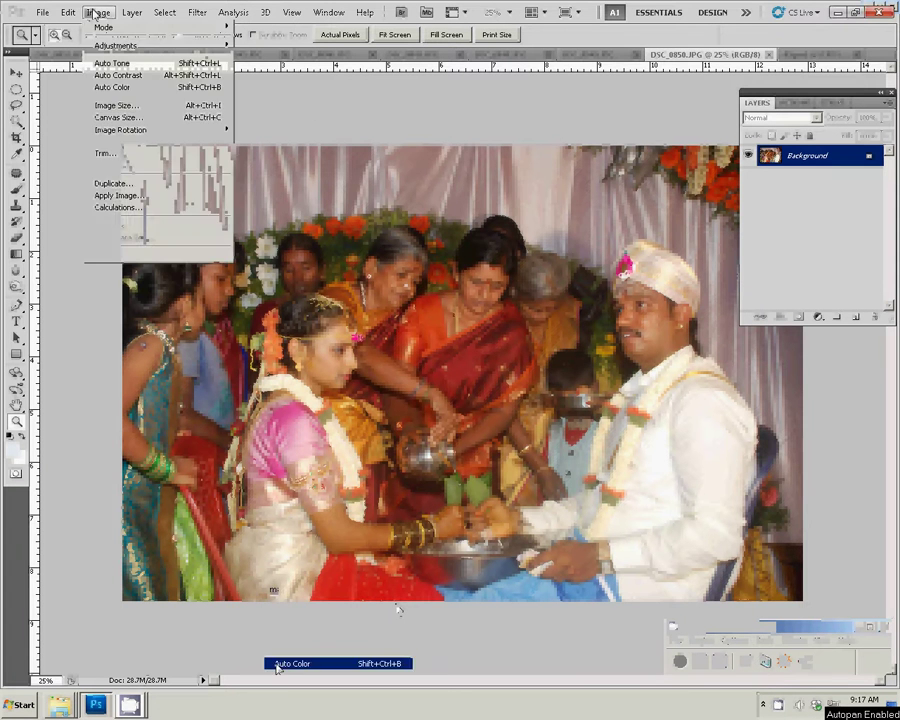
click(115, 105)
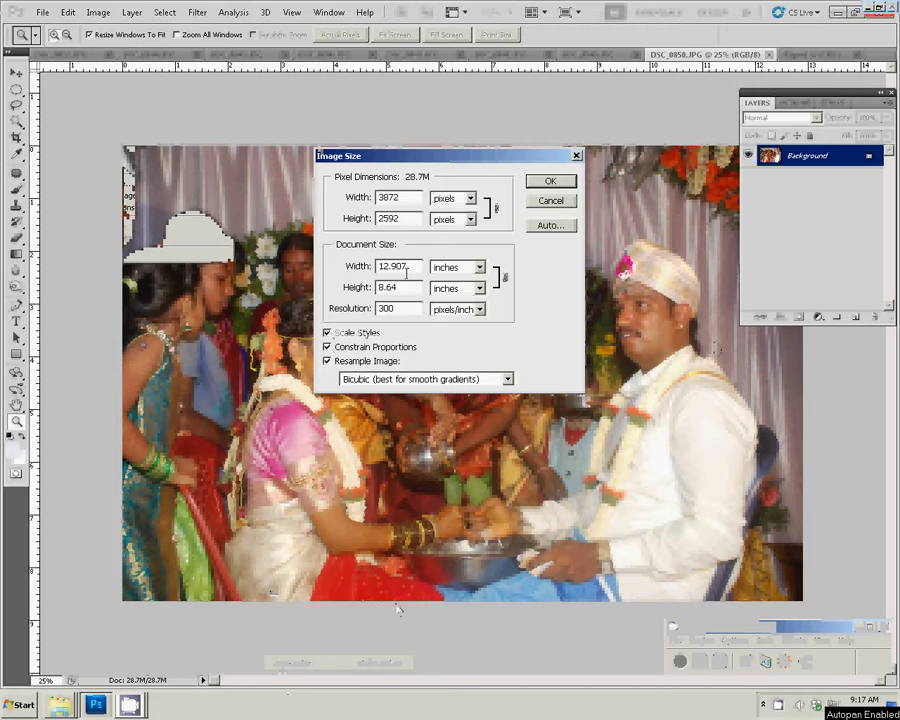
drag(408, 267, 377, 285)
text(8)
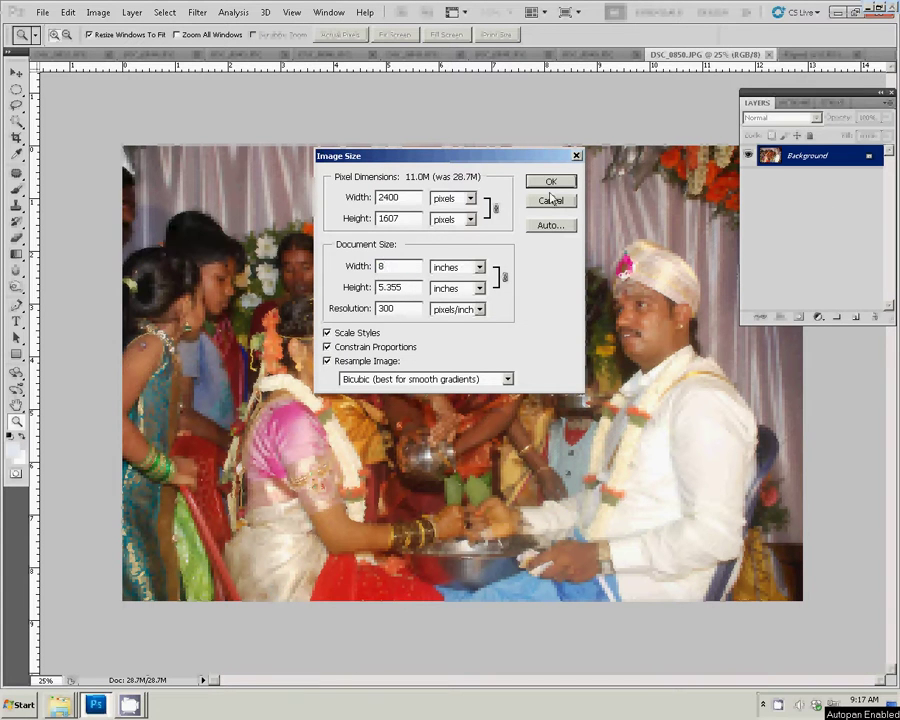
click(550, 195)
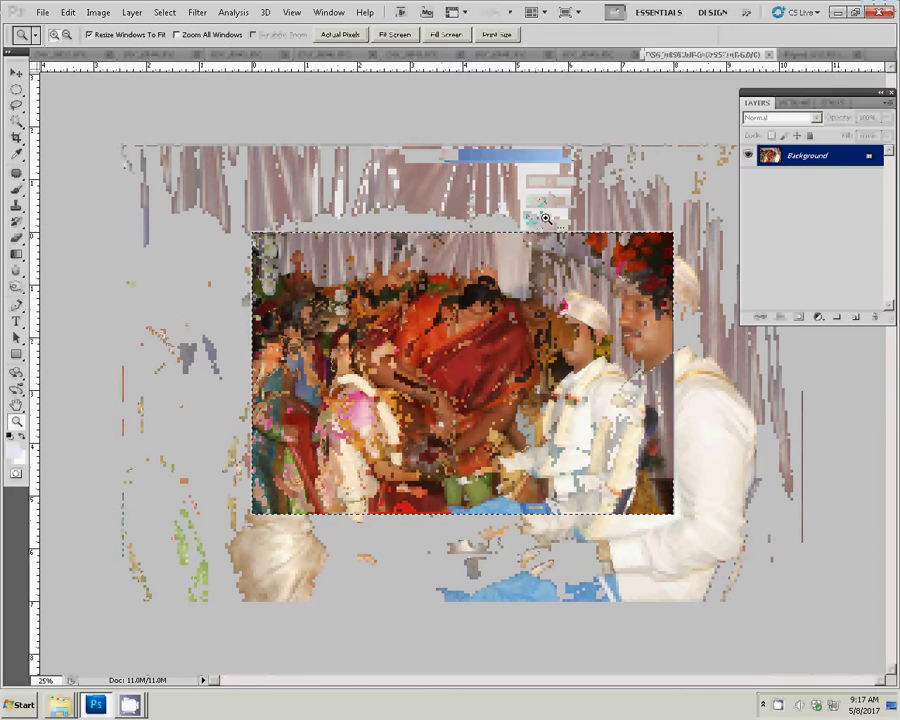
click(771, 55)
Step: Discard the JPG changes and paste the photo into 09.psd as Layer 9 on the right, brought to front
click(462, 264)
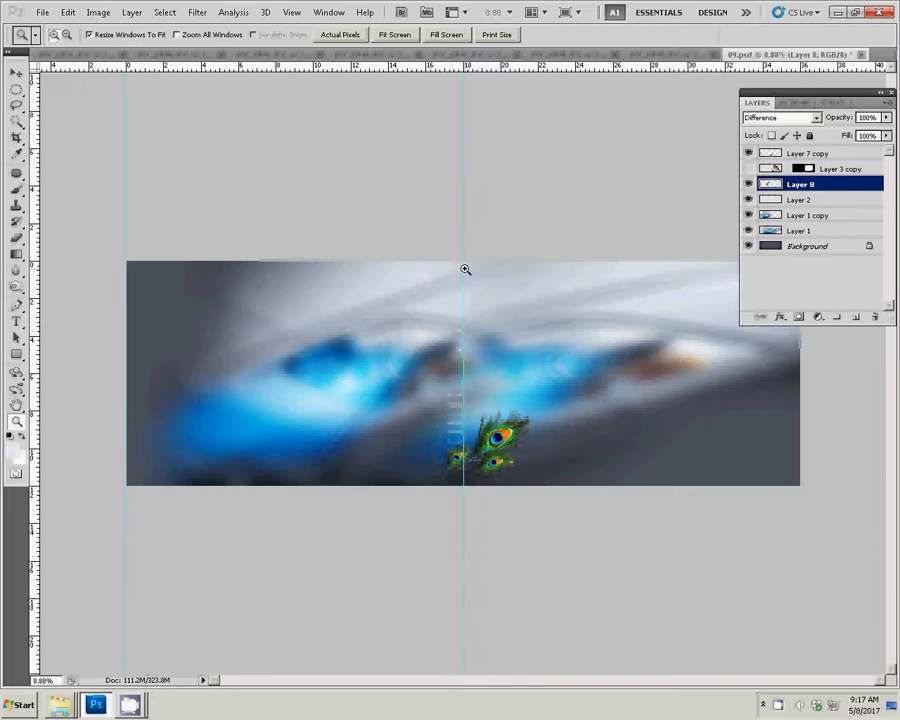
key(ctrl+v)
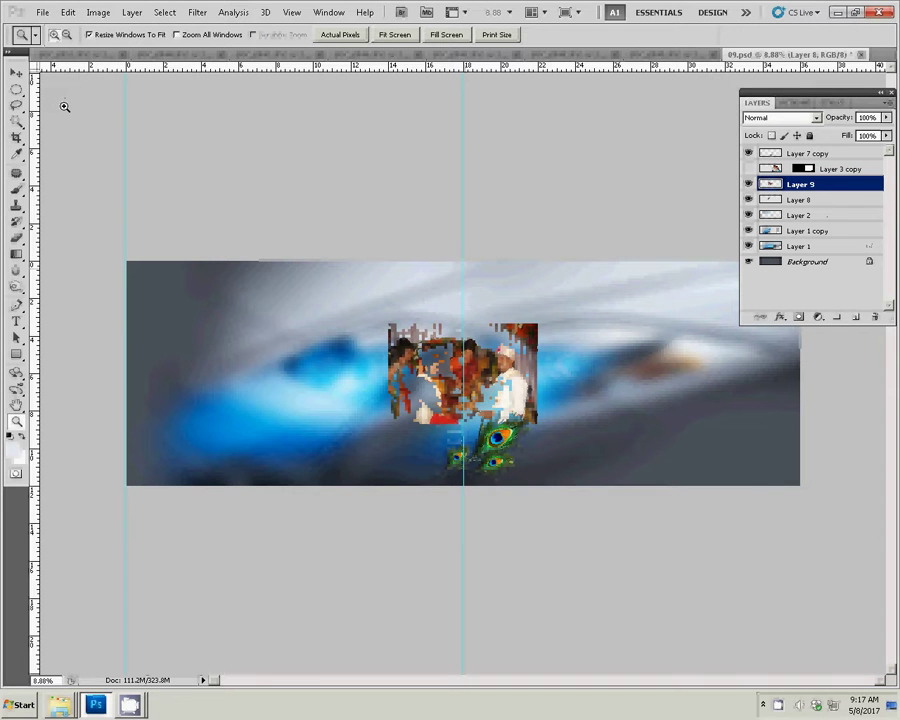
key(v)
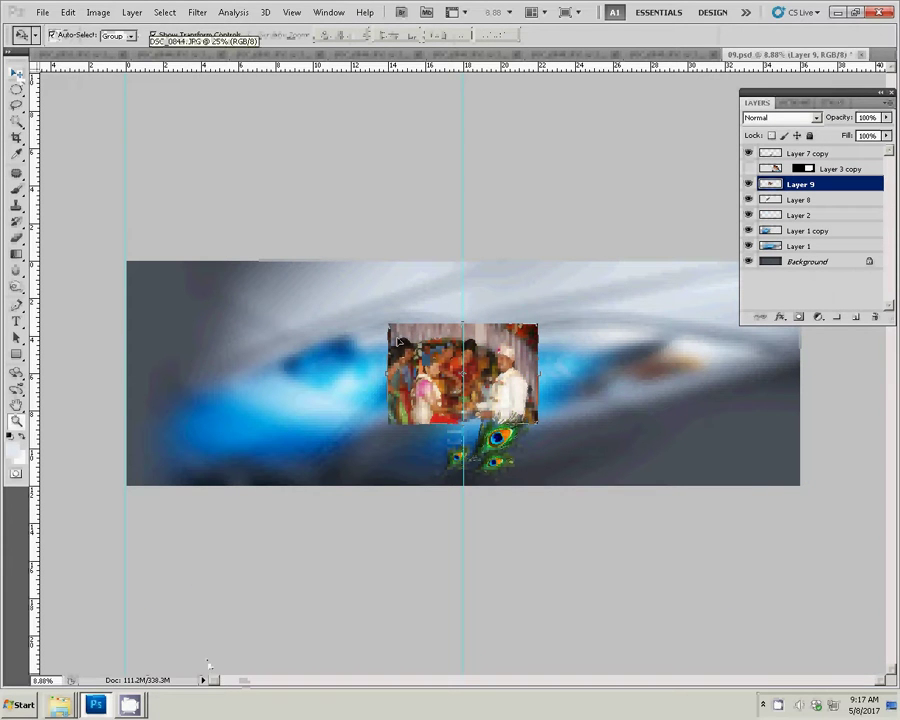
drag(398, 354, 625, 388)
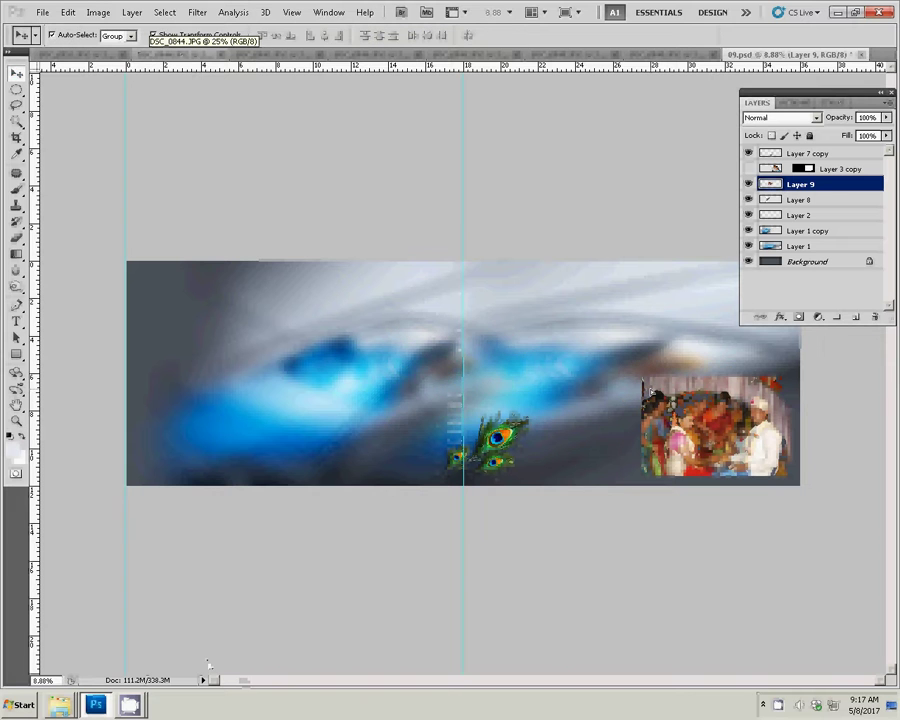
key(ctrl+shift+bracketright)
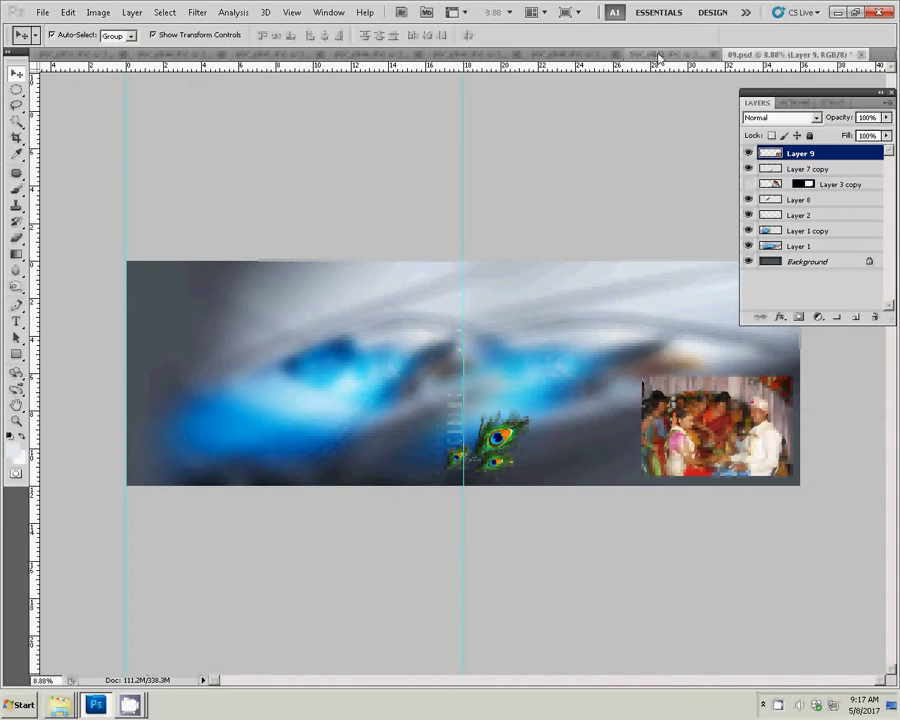
Step: Resize DSC_0849 to 8 inches wide (2400×1607 px)
key(ctrl+Tab)
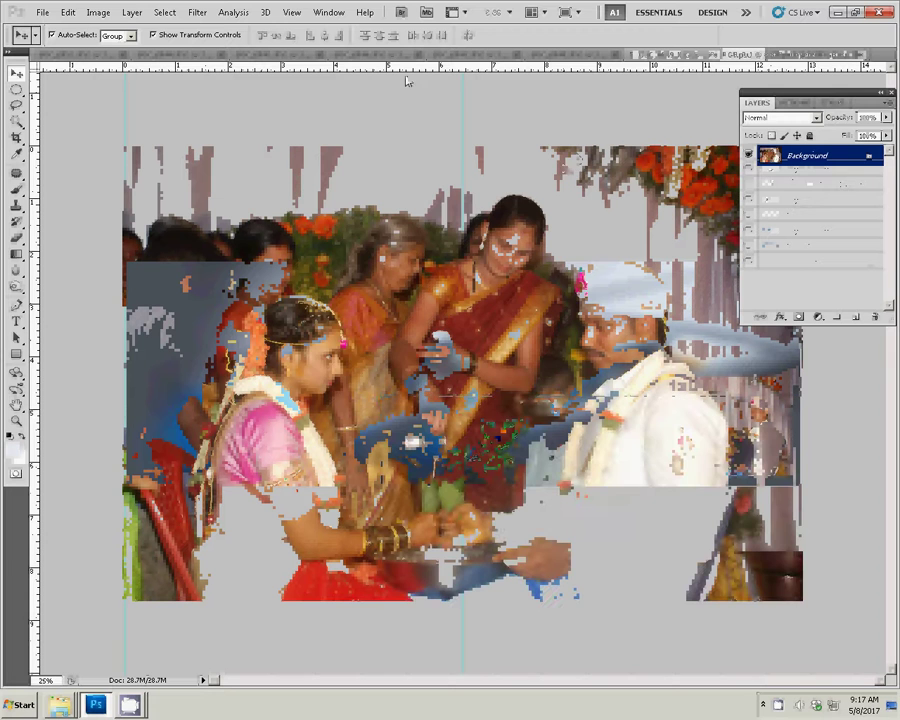
key(ctrl+alt+i)
key(Tab)
key(Tab)
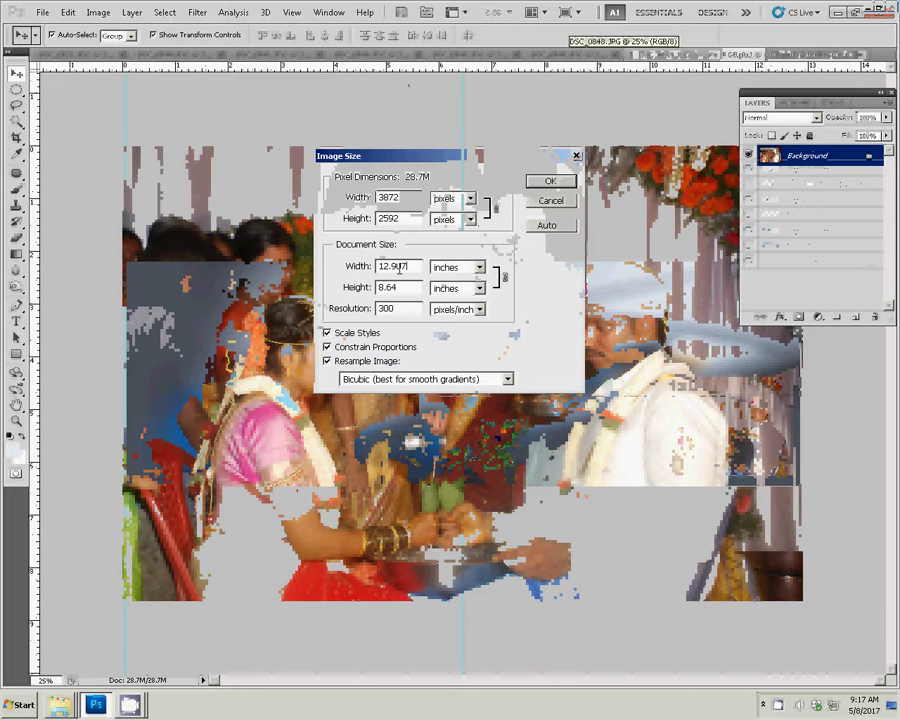
text(8)
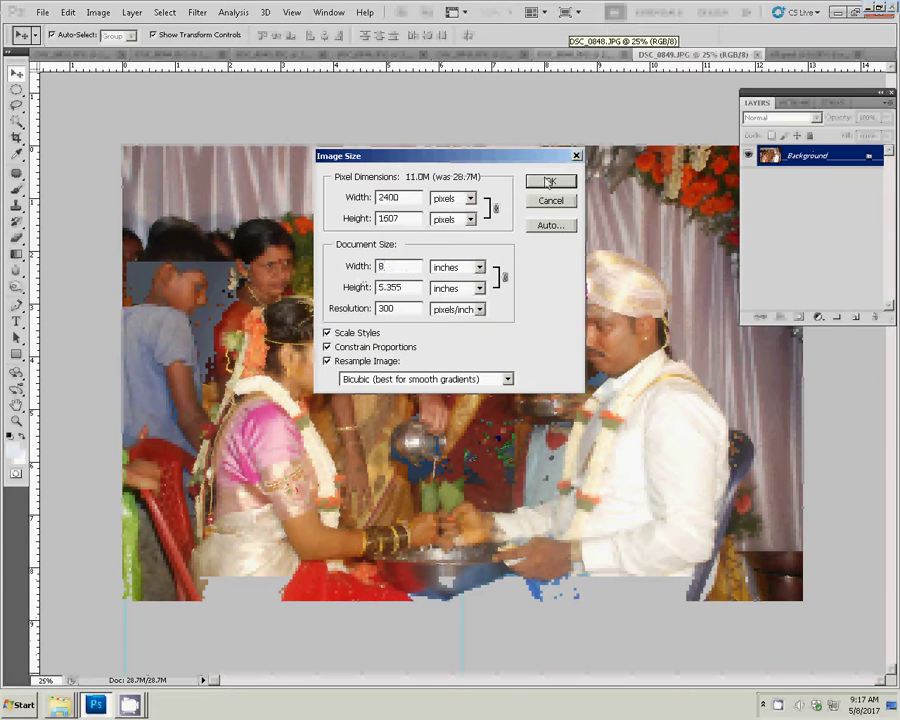
click(544, 182)
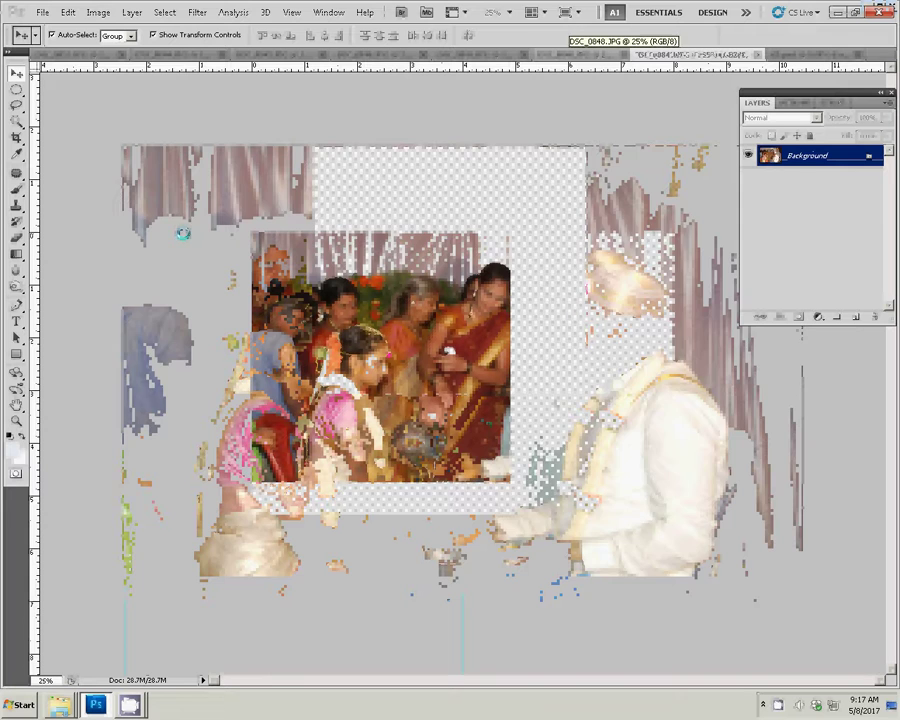
Step: Clear the whole DSC_0849 image and close it without saving
key(ctrl+a)
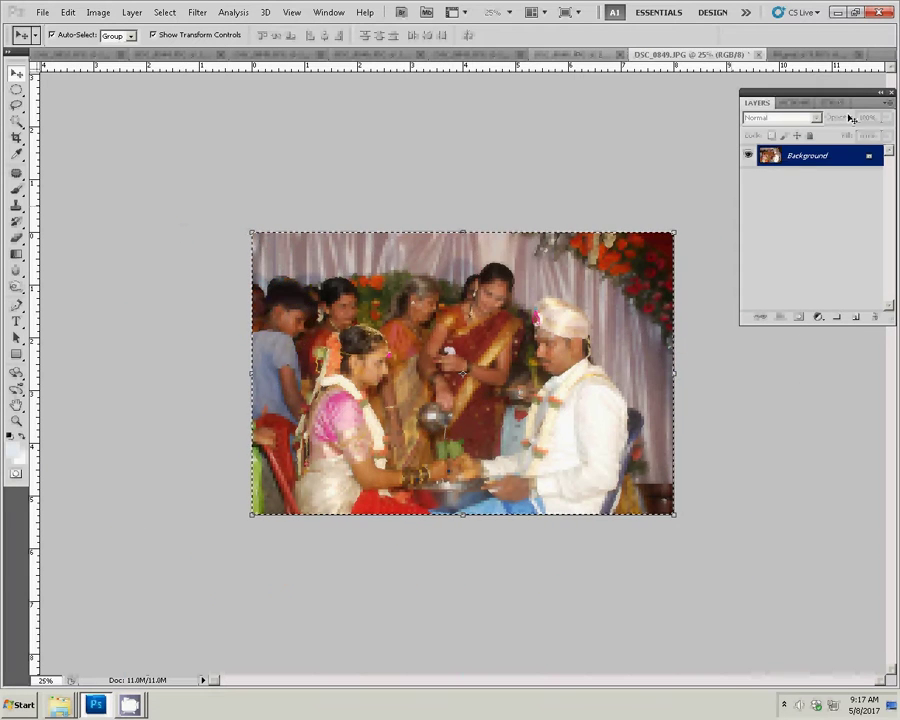
key(Delete)
click(758, 54)
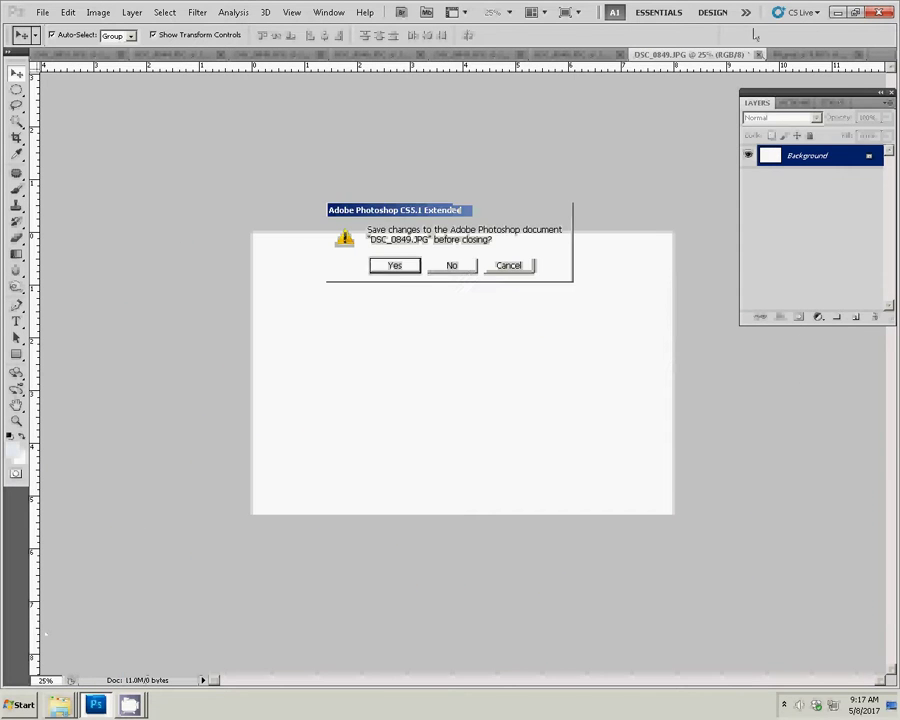
click(445, 266)
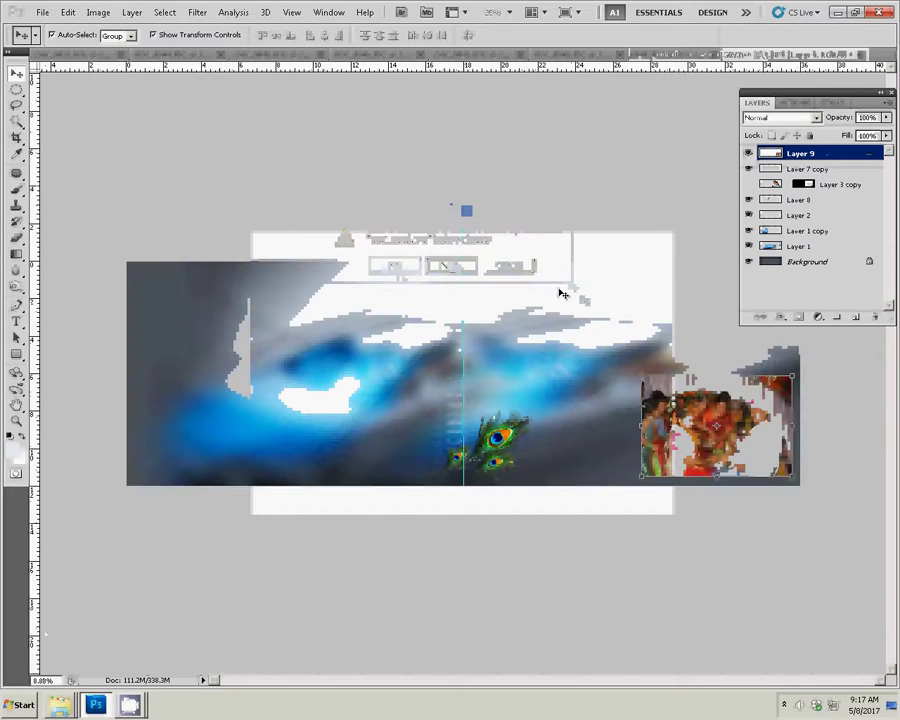
Step: Paste the DSC_0849 photo as Layer 10 in the upper right, above Layer 9's photo
key(ctrl+v)
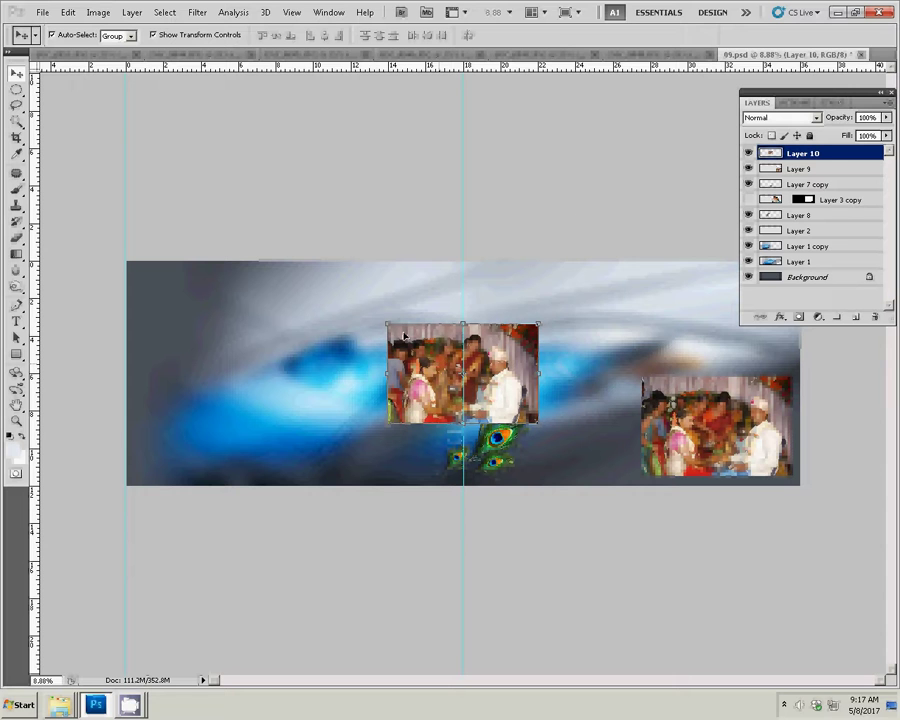
drag(404, 336, 658, 280)
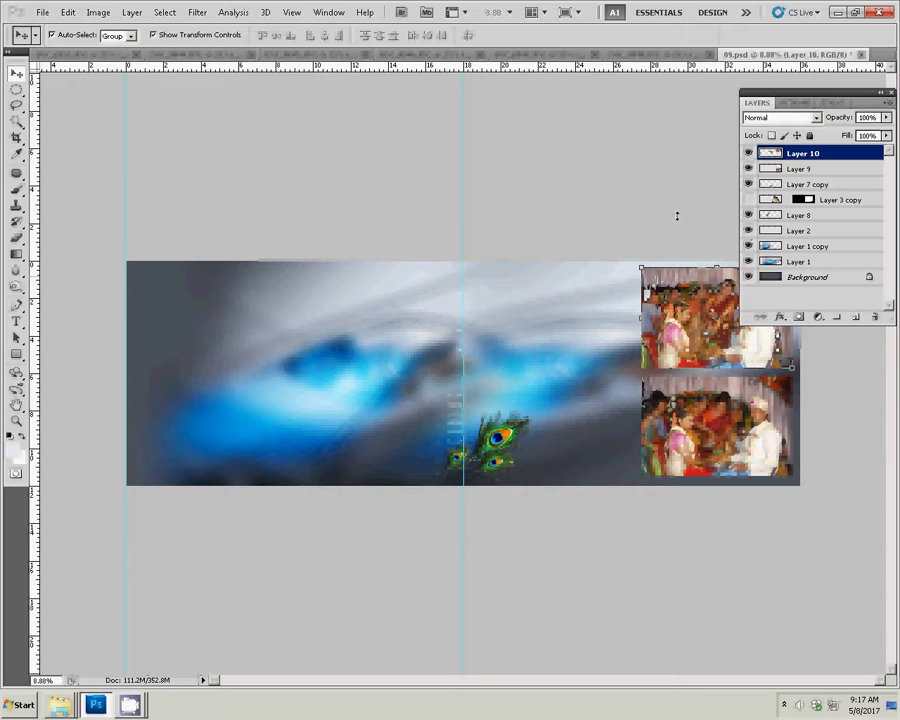
Step: Resize DSC_0848 to 8 inches wide
key(ctrl+Tab)
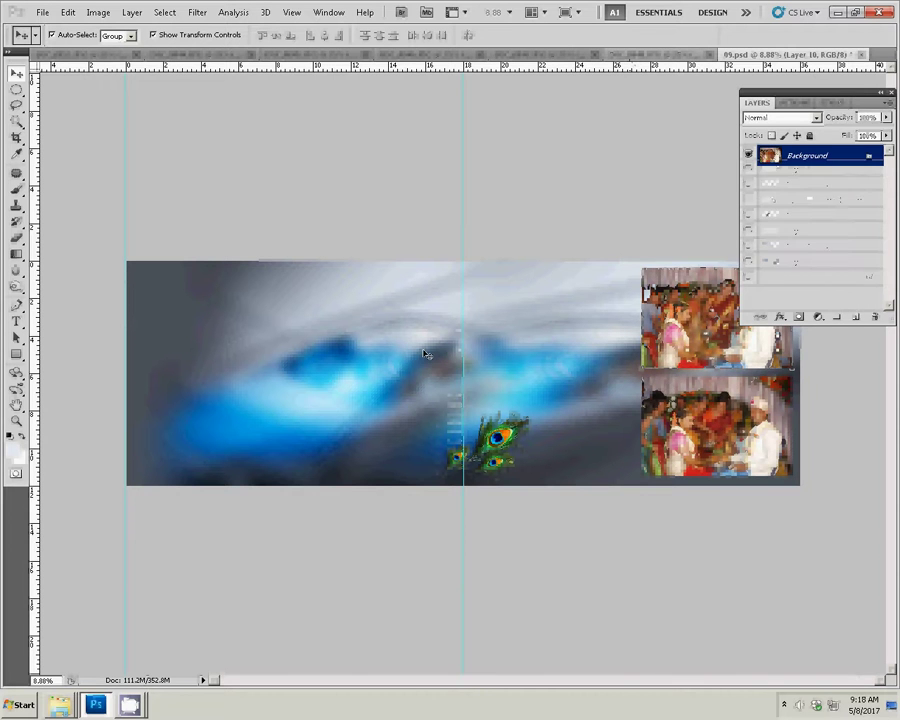
key(ctrl+alt+i)
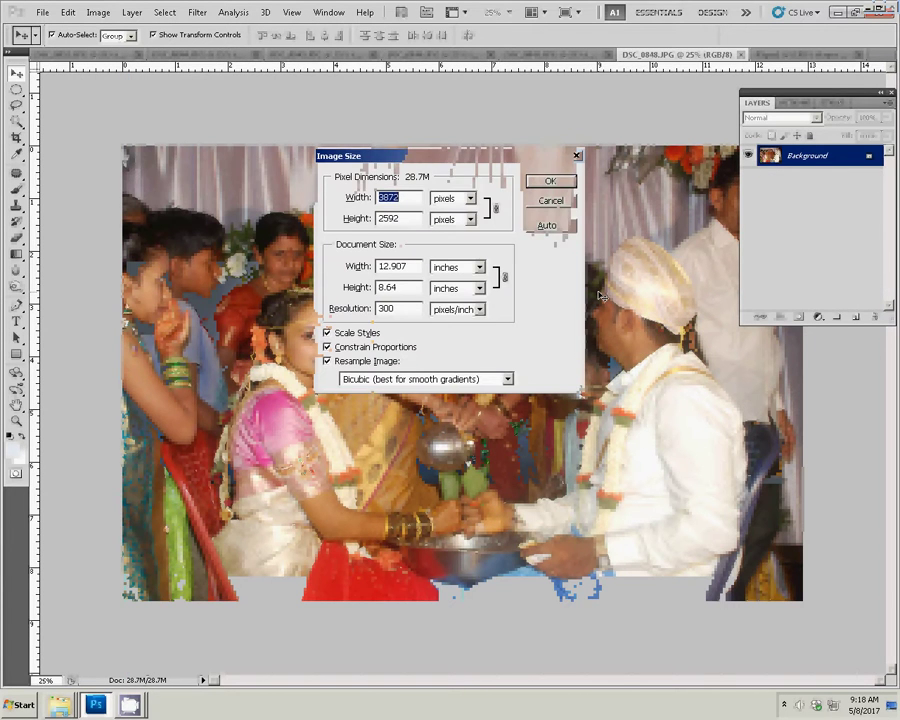
double_click(392, 266)
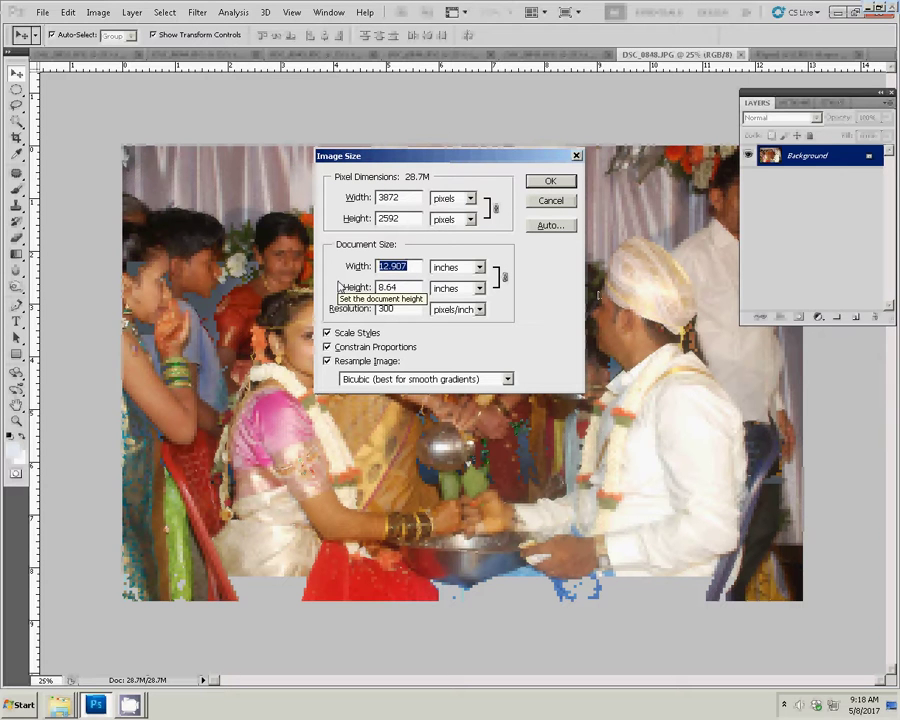
text(8)
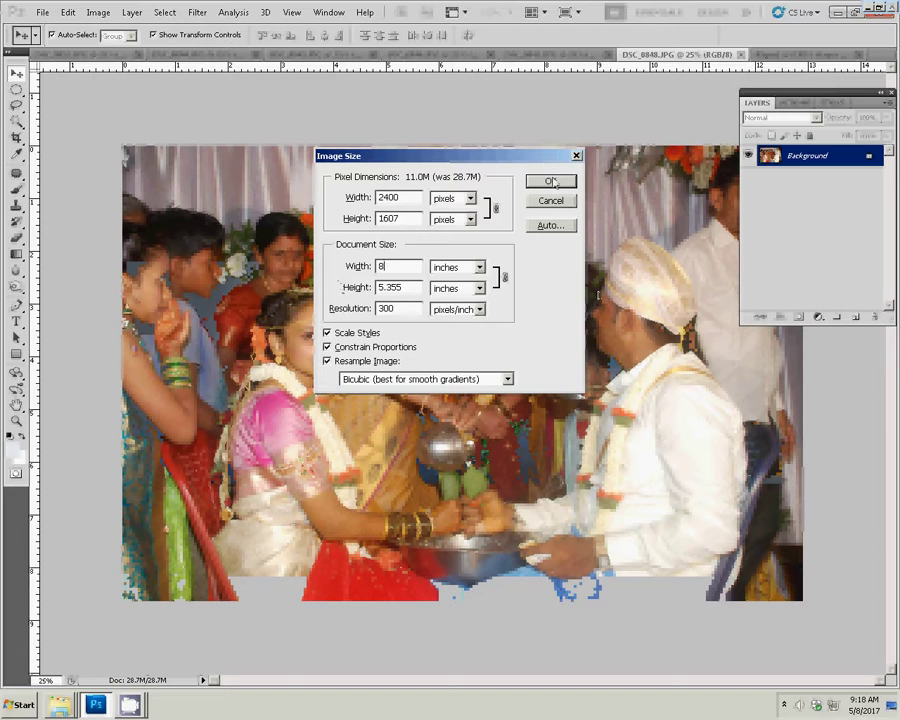
click(554, 182)
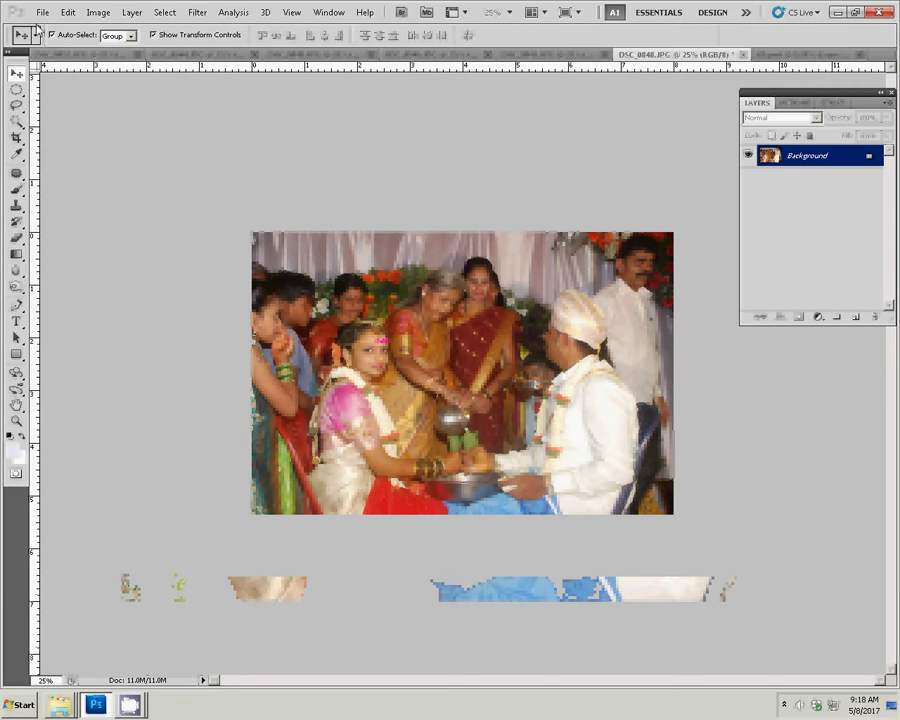
Step: Select all of DSC_0848, cut it, and close the photo without saving
click(41, 13)
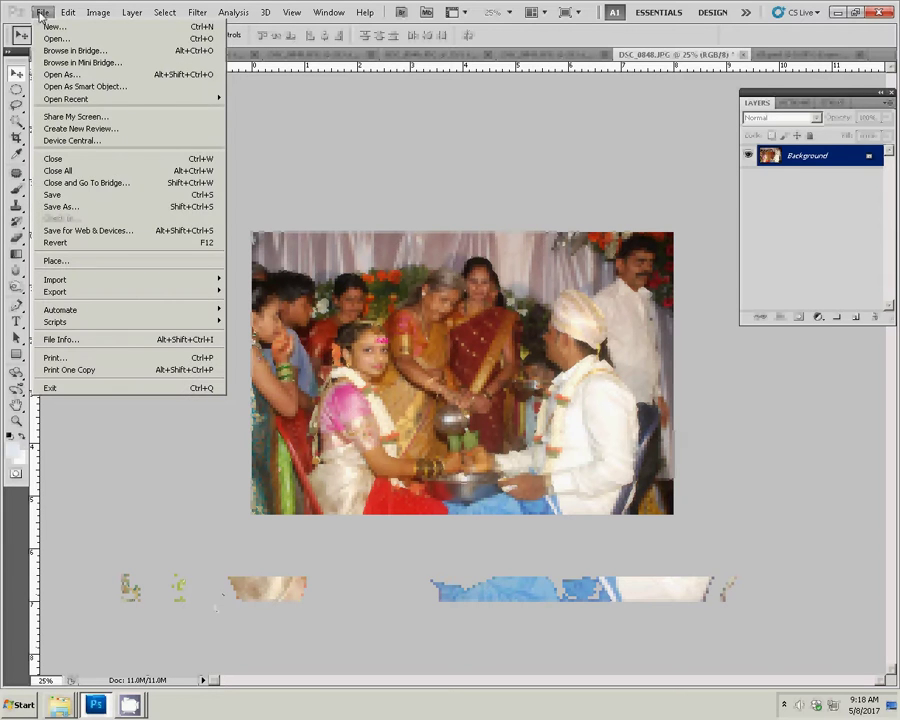
click(458, 327)
click(163, 13)
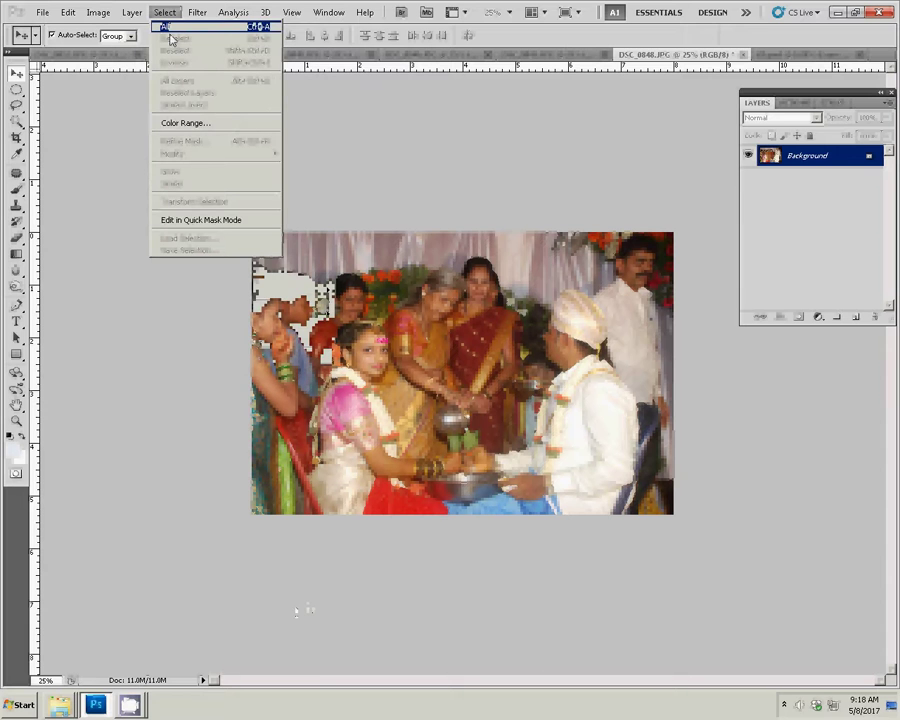
click(171, 28)
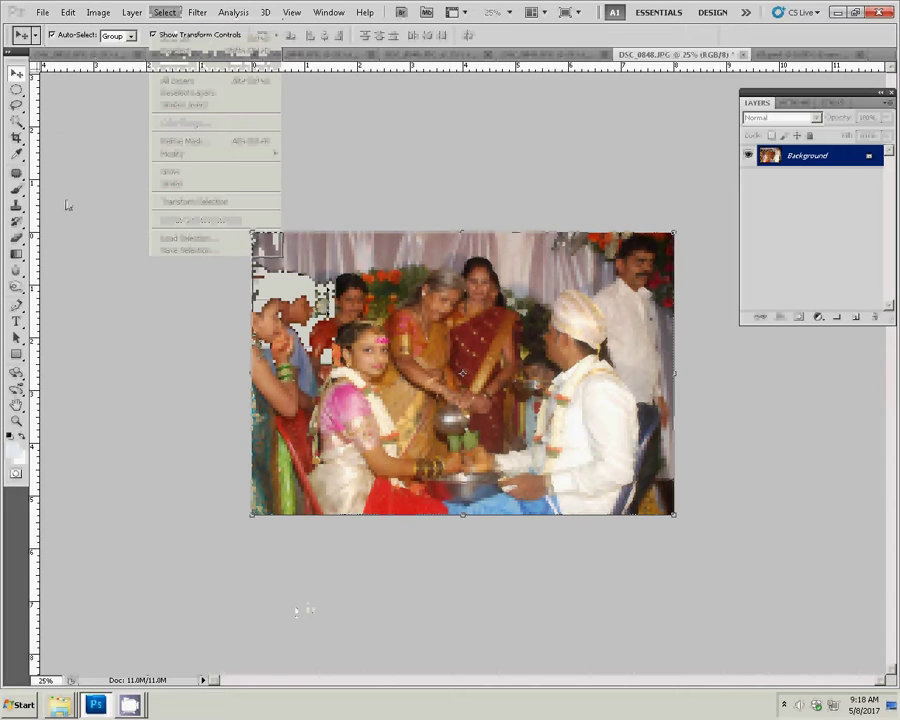
click(40, 13)
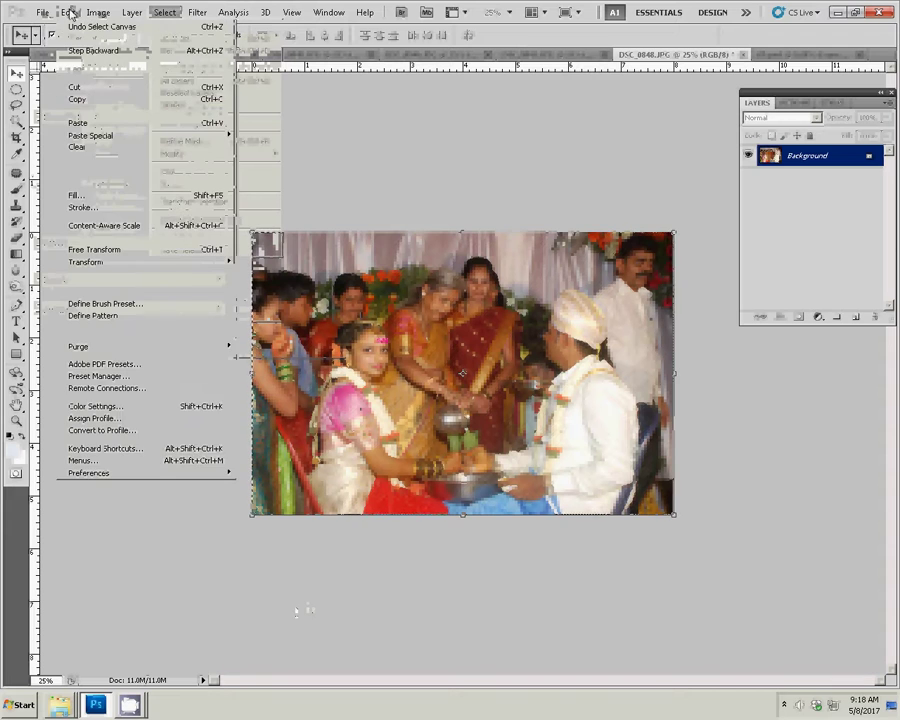
click(76, 87)
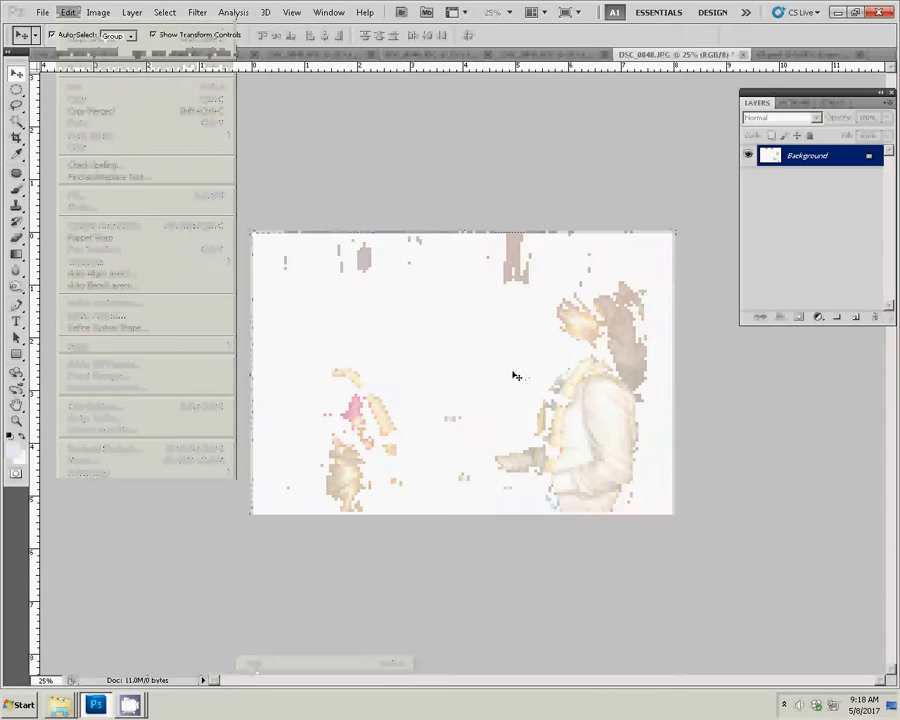
click(743, 54)
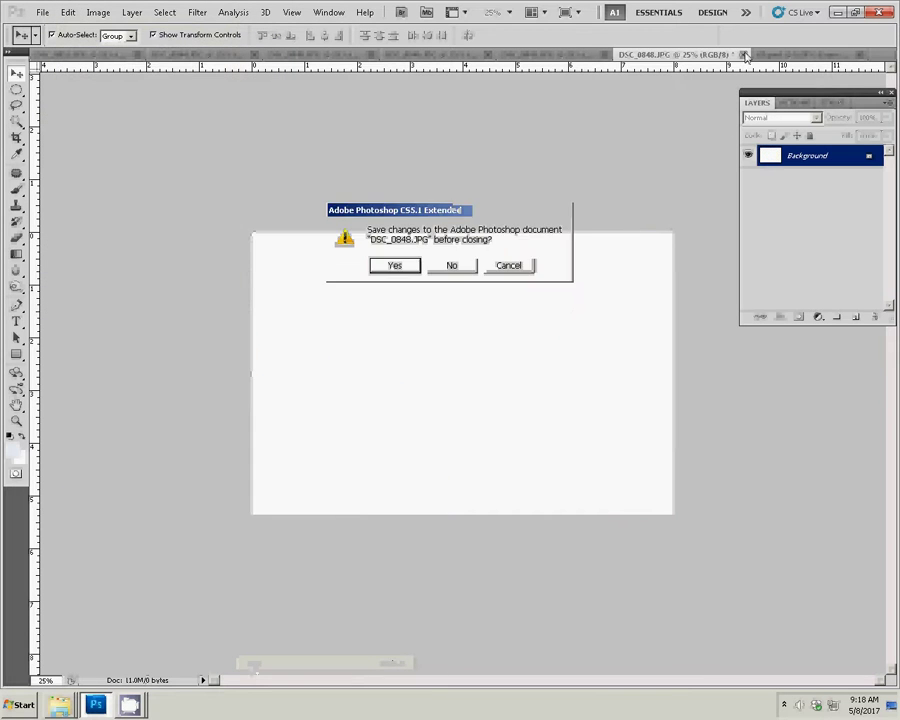
click(450, 266)
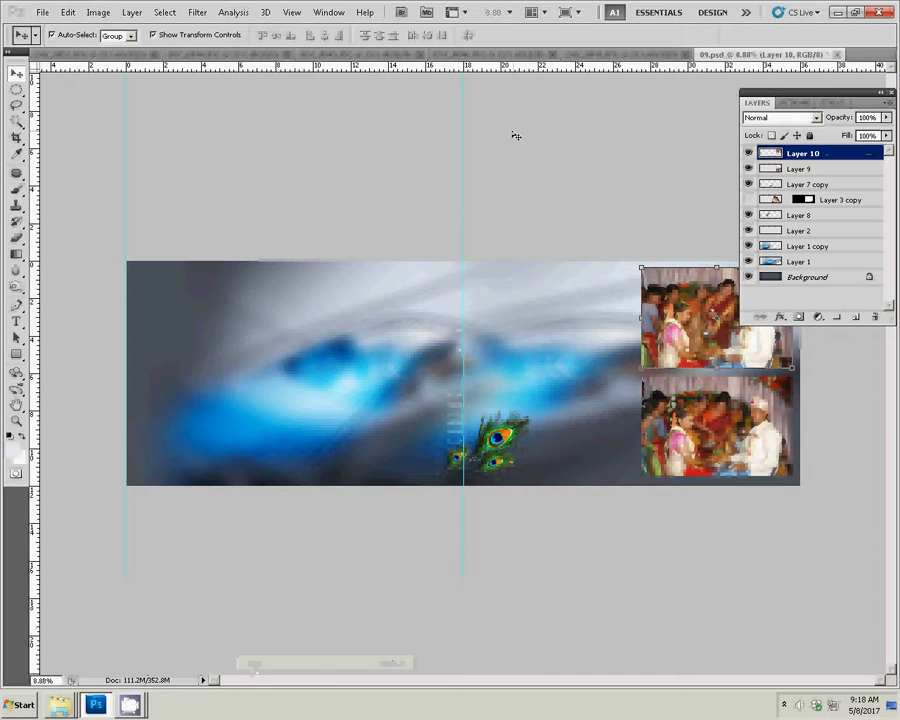
Step: Paste DSC_0848 into 09.psd as Layer 11, placed left of Layer 10's photo
click(67, 12)
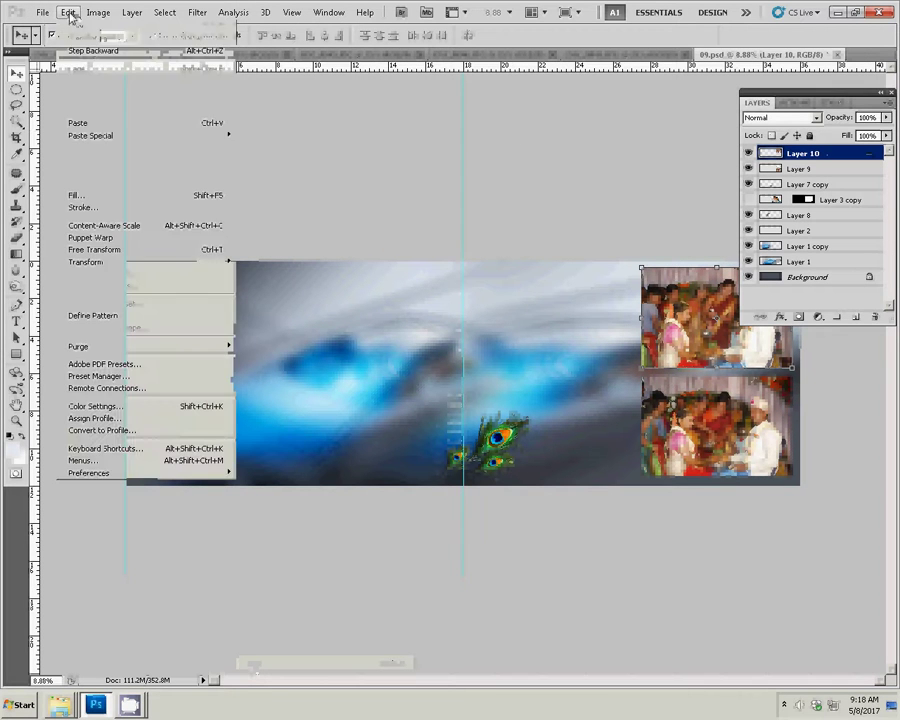
click(75, 124)
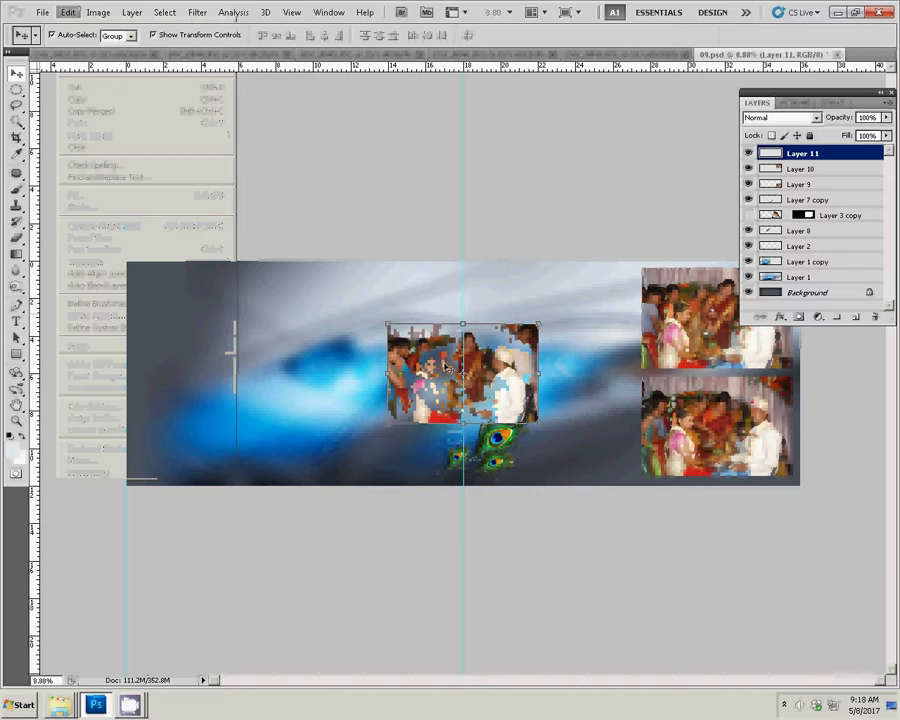
drag(413, 347, 507, 292)
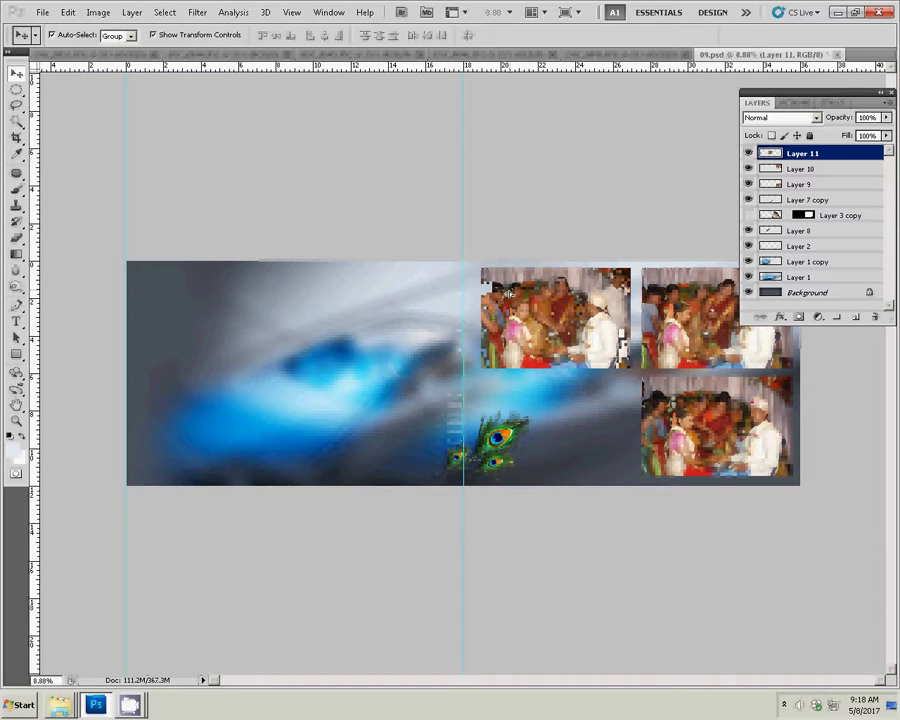
key(ctrl+t)
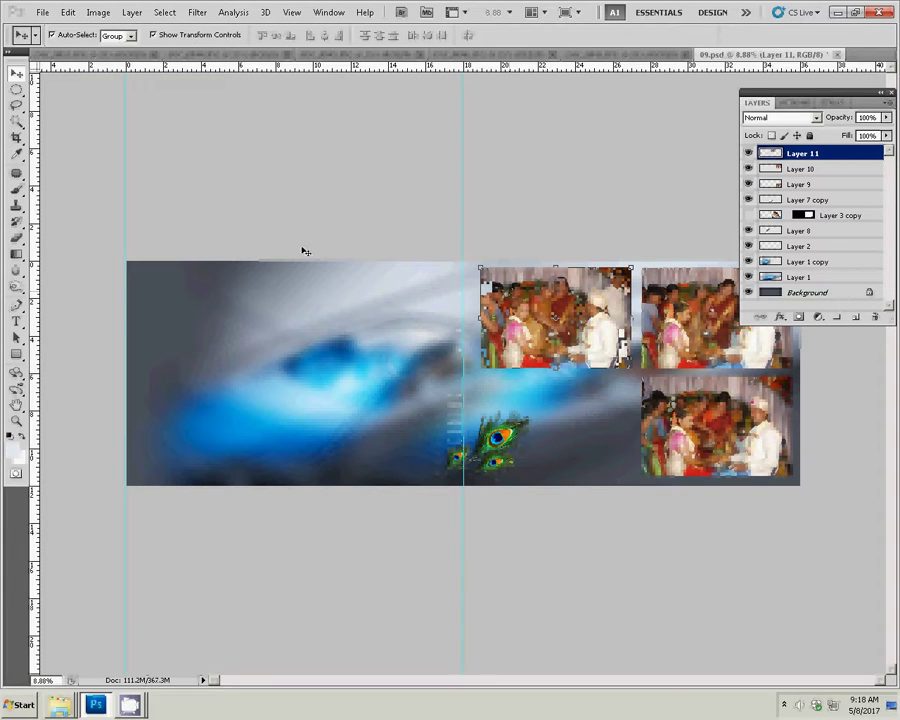
key(Return)
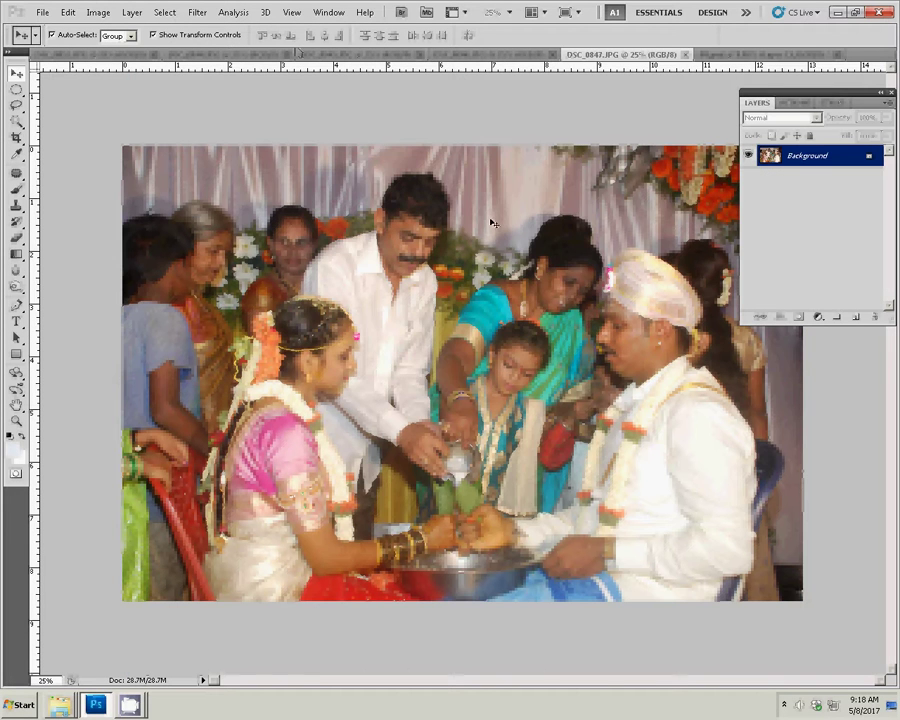
Step: Resize DSC_0847 to 8 inches wide
key(ctrl+alt+i)
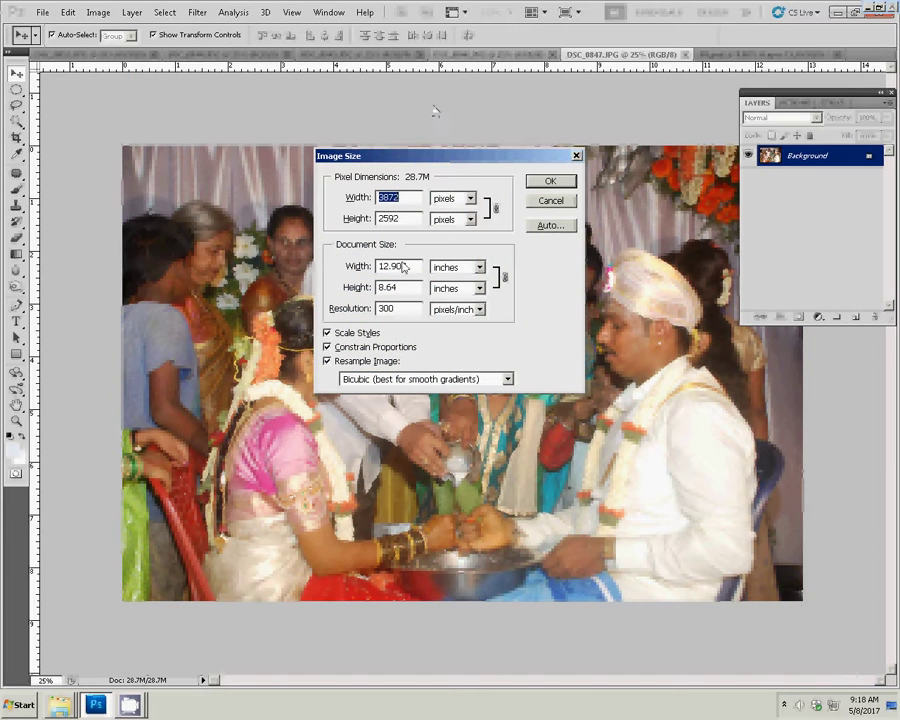
click(413, 268)
double_click(413, 268)
text(8)
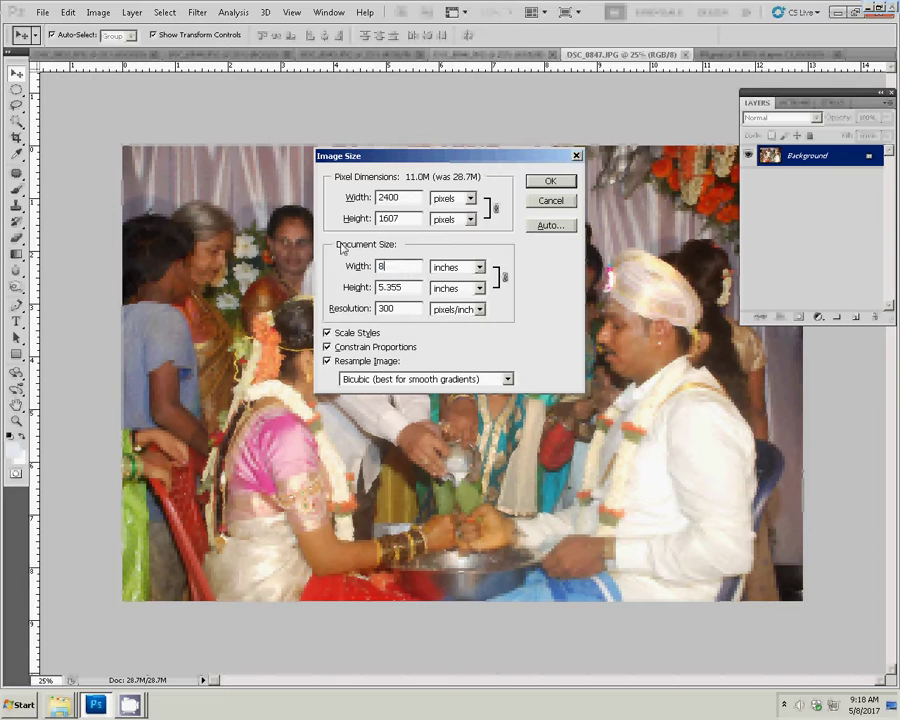
click(553, 183)
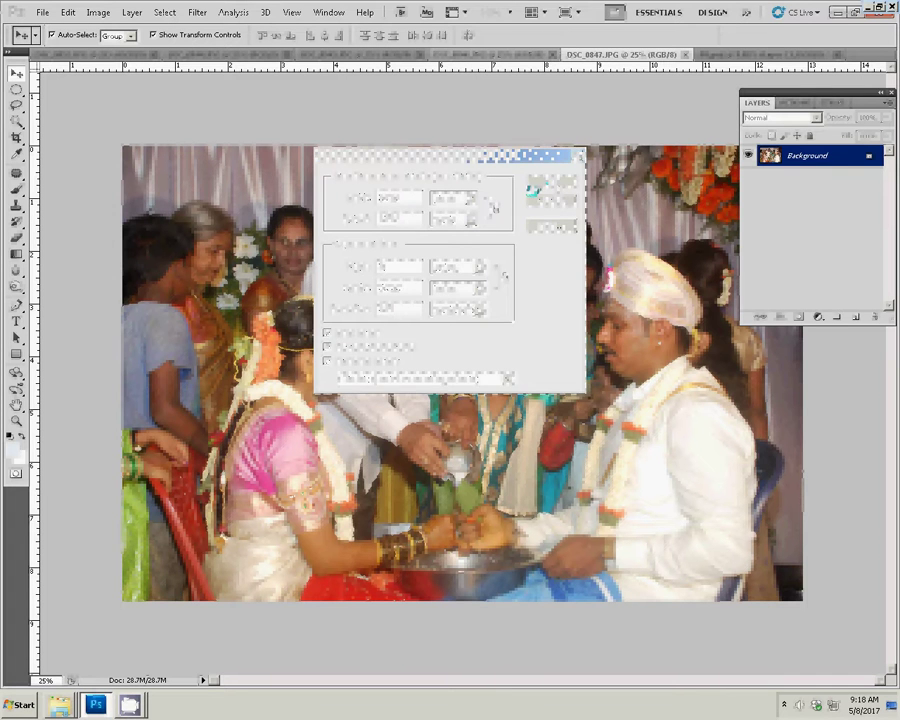
Step: Select all of DSC_0847, cut it, and close the photo without saving
click(165, 12)
click(166, 25)
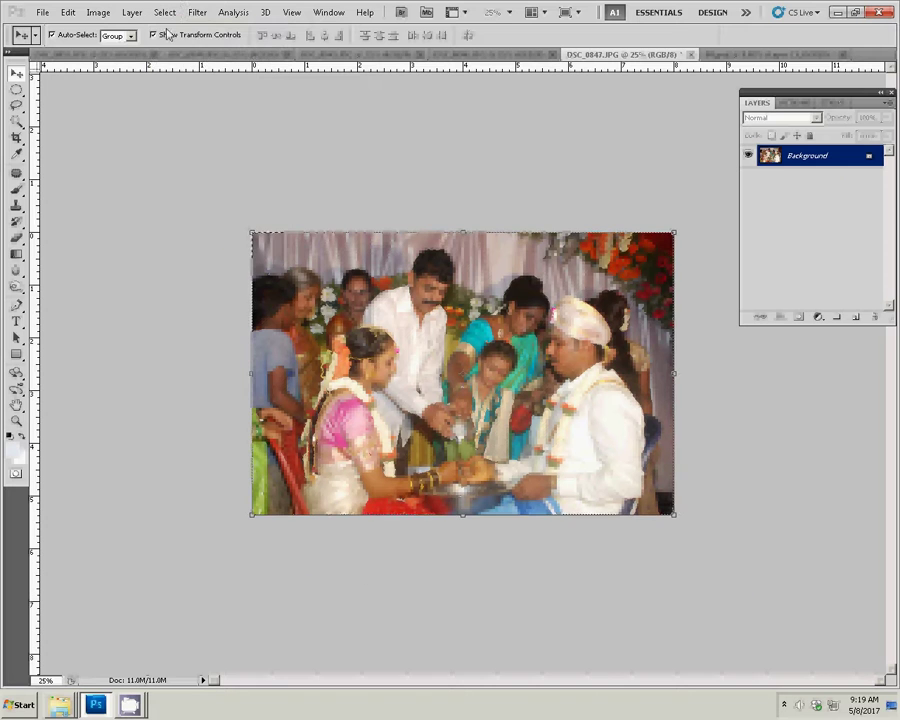
click(40, 13)
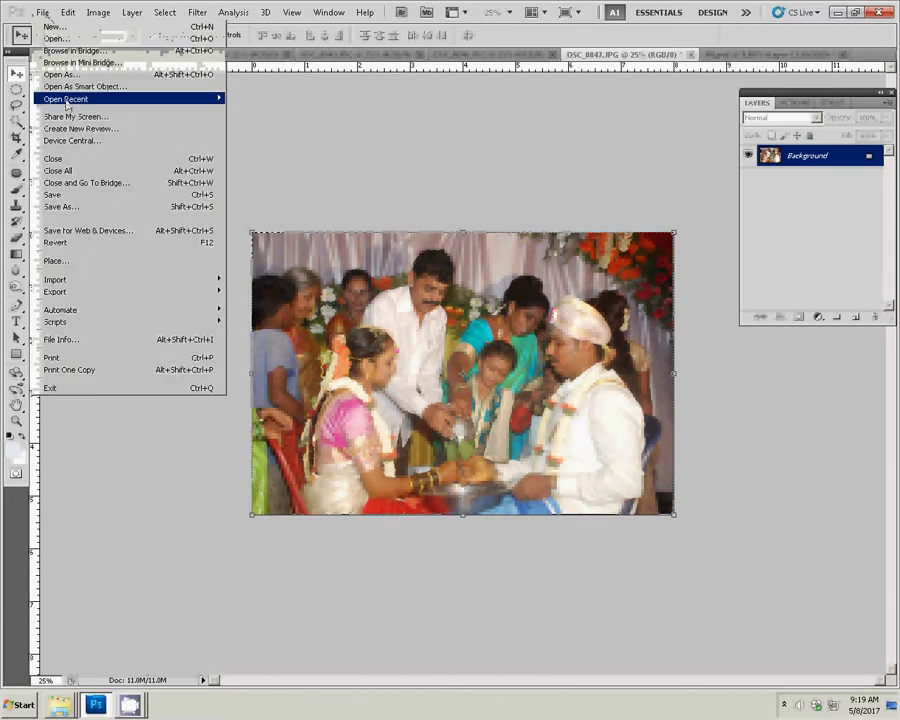
mouse_move(68, 12)
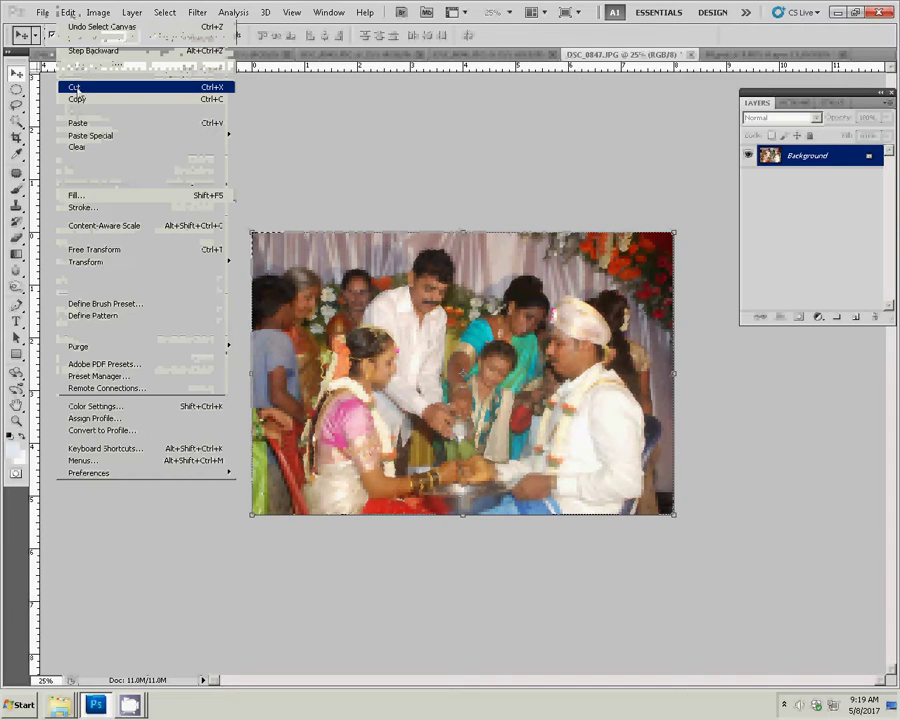
click(75, 88)
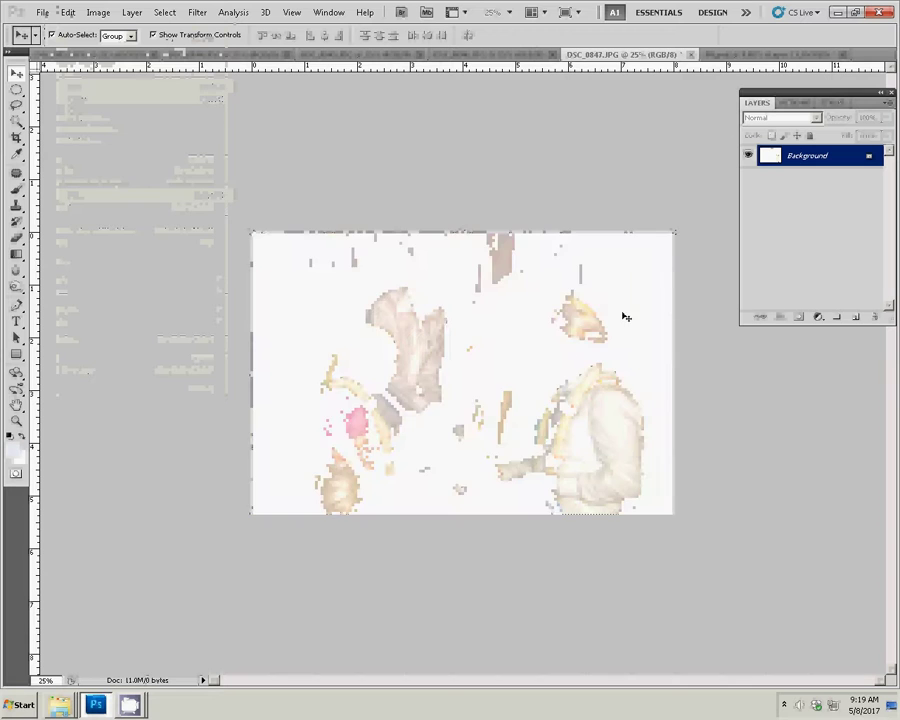
click(690, 54)
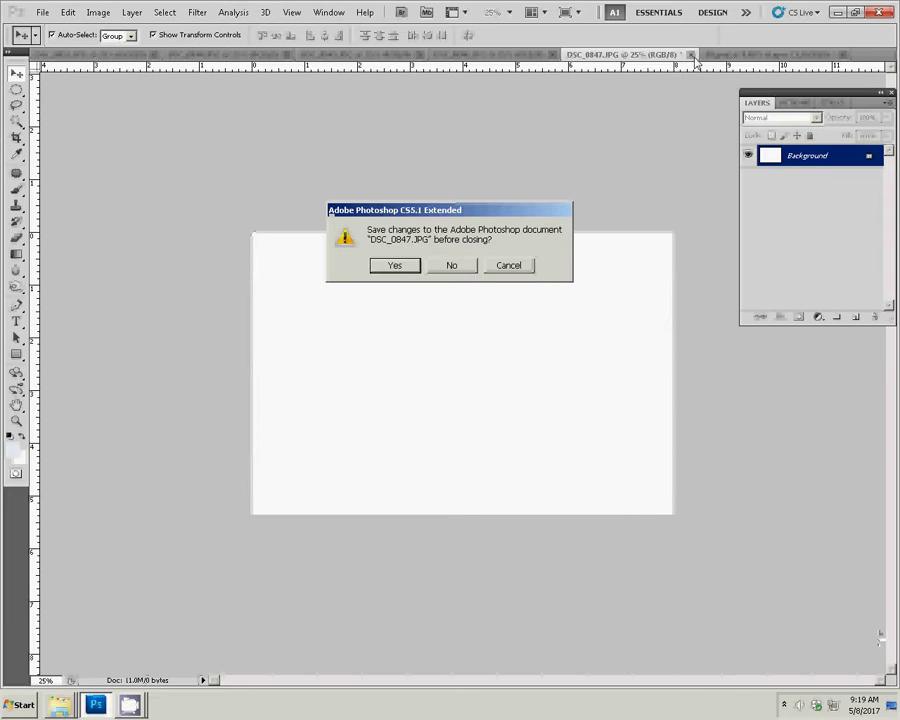
click(451, 268)
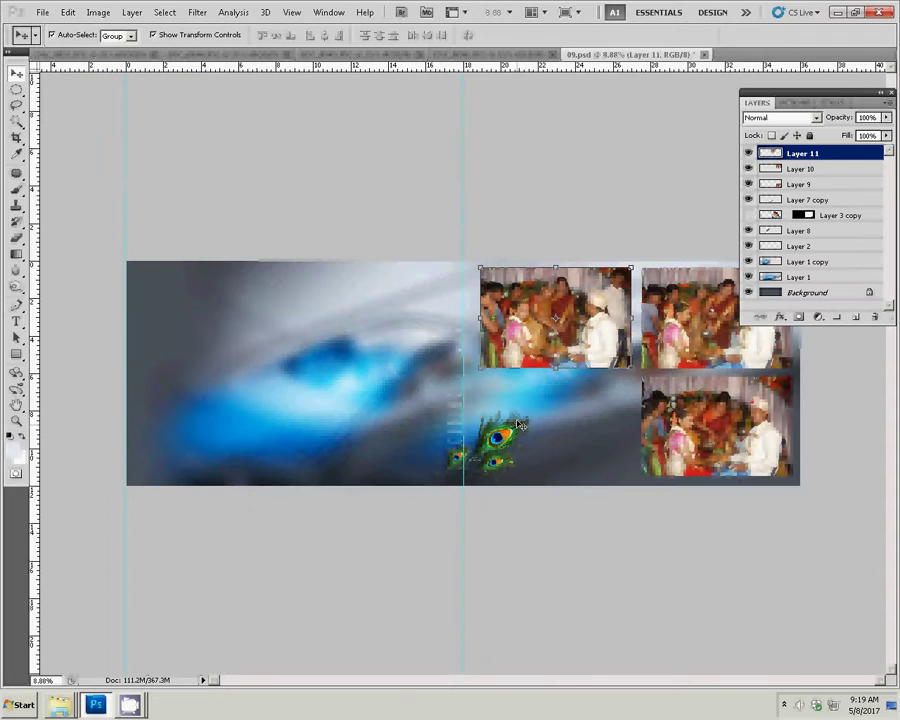
Step: Paste DSC_0847 as Layer 12 into the lower-left slot below Layer 11's photo
click(71, 15)
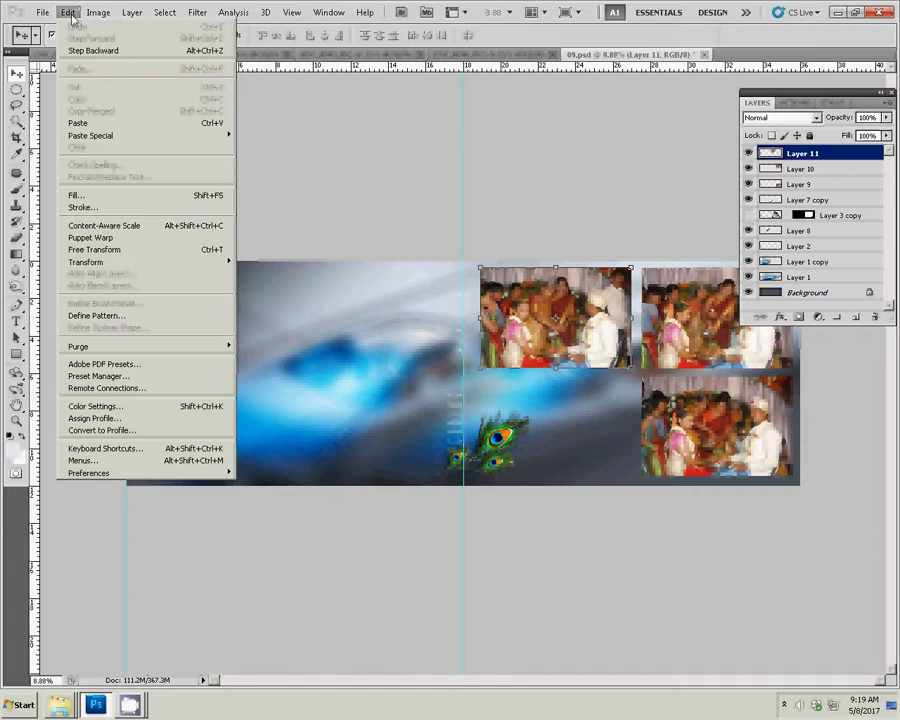
click(78, 124)
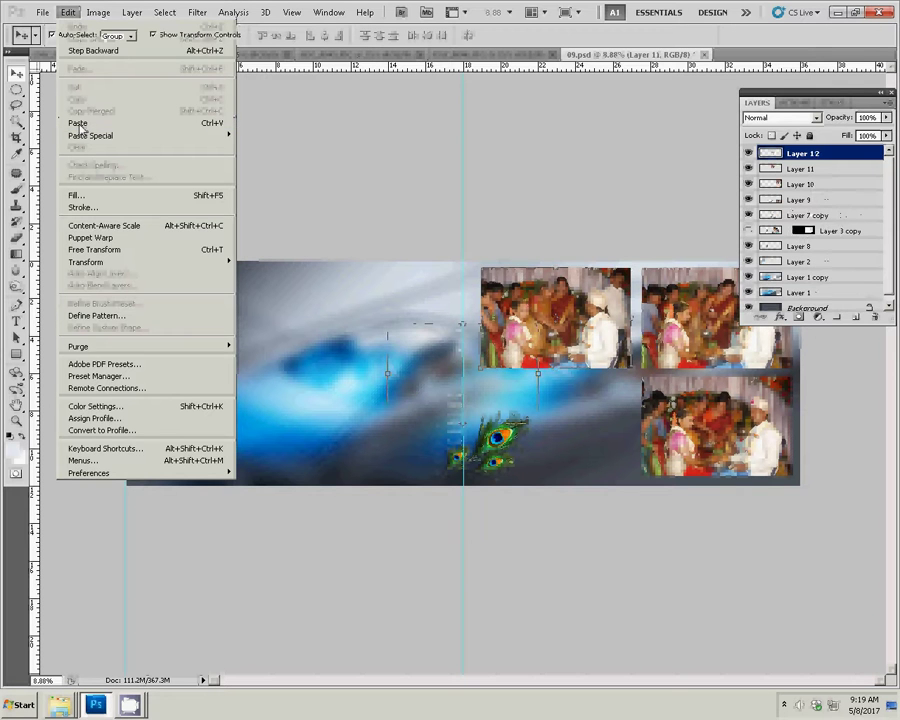
mouse_move(481, 347)
mouse_down()
mouse_move(574, 402)
mouse_move(566, 424)
mouse_up()
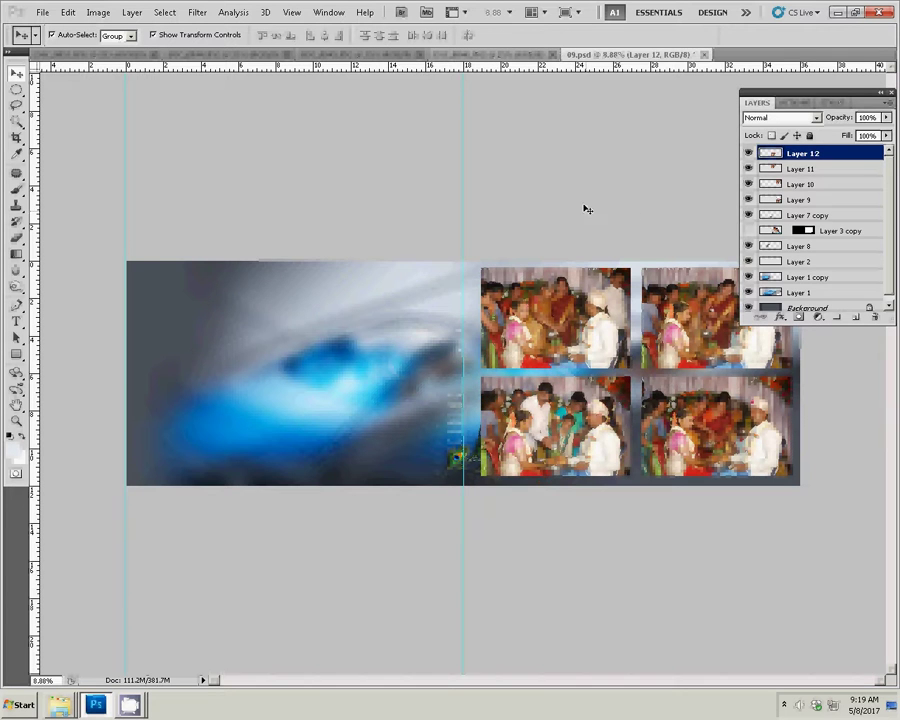
key(ctrl+Tab)
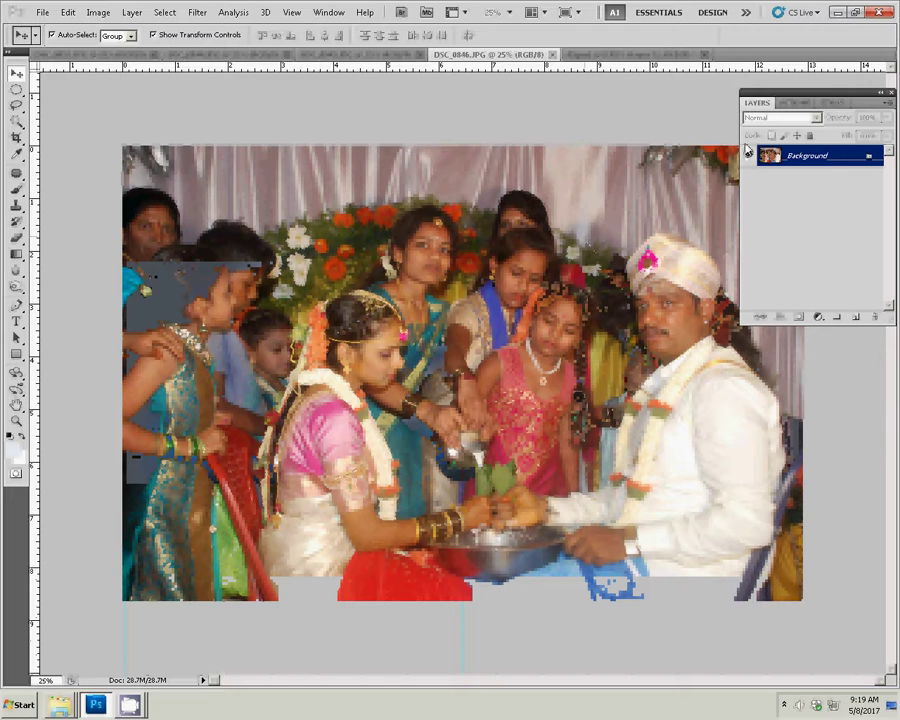
Step: Resize DSC_0846 from 12.907 to 8 inches wide
key(ctrl+alt+i)
double_click(407, 265)
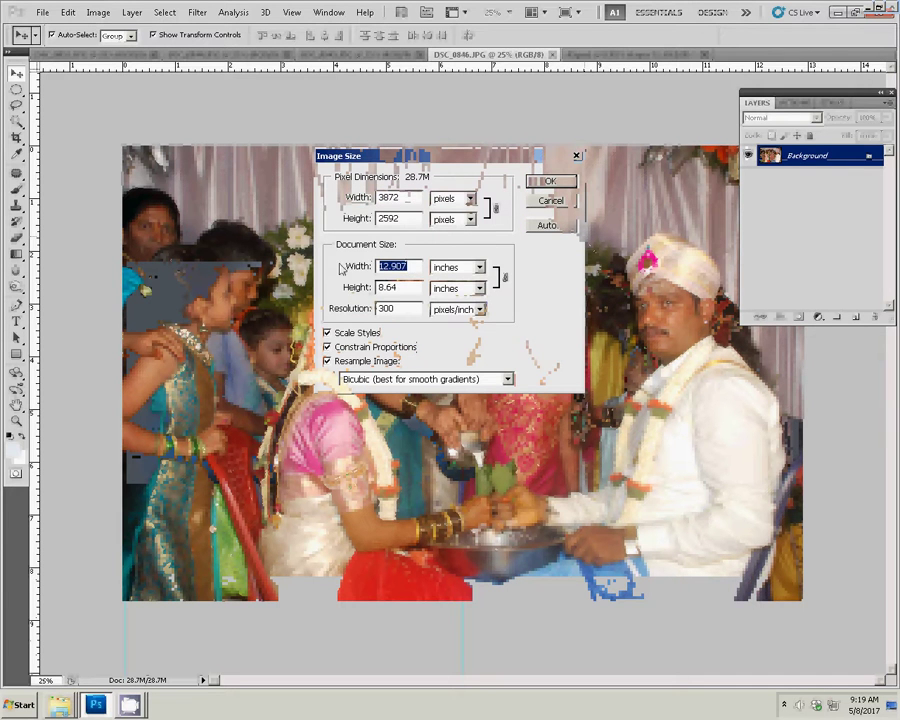
text(8)
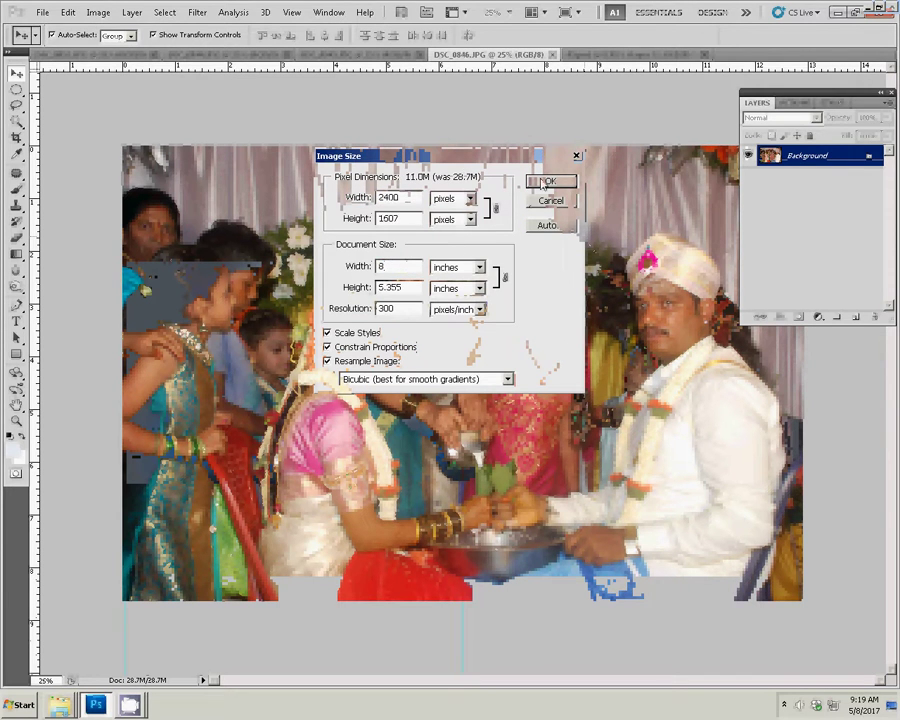
click(545, 183)
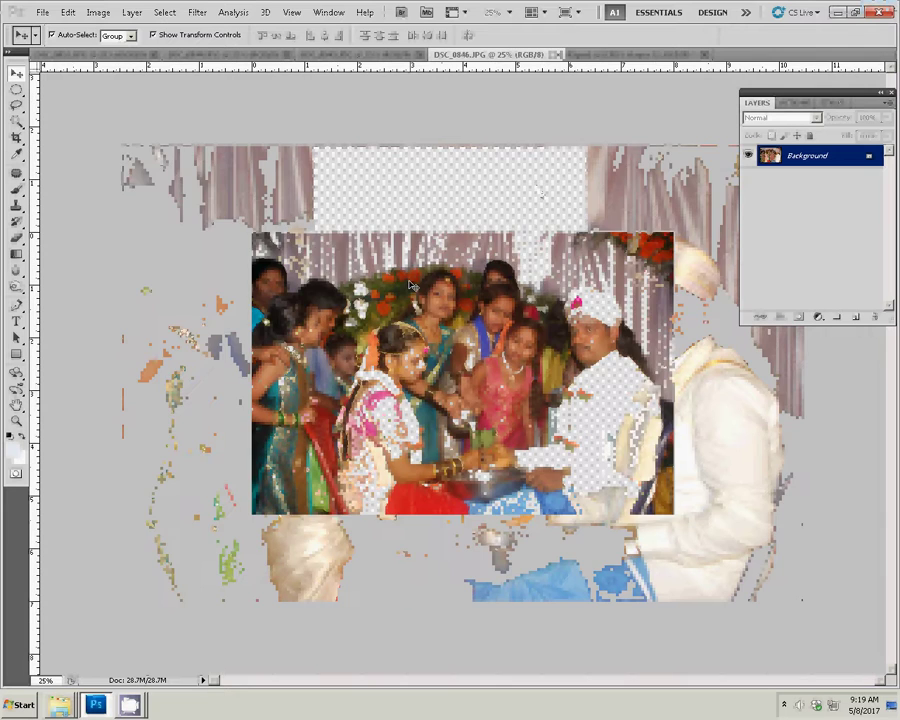
Step: Close DSC_0846 unsaved and paste it as Layer 13, left of the upper photos
click(557, 54)
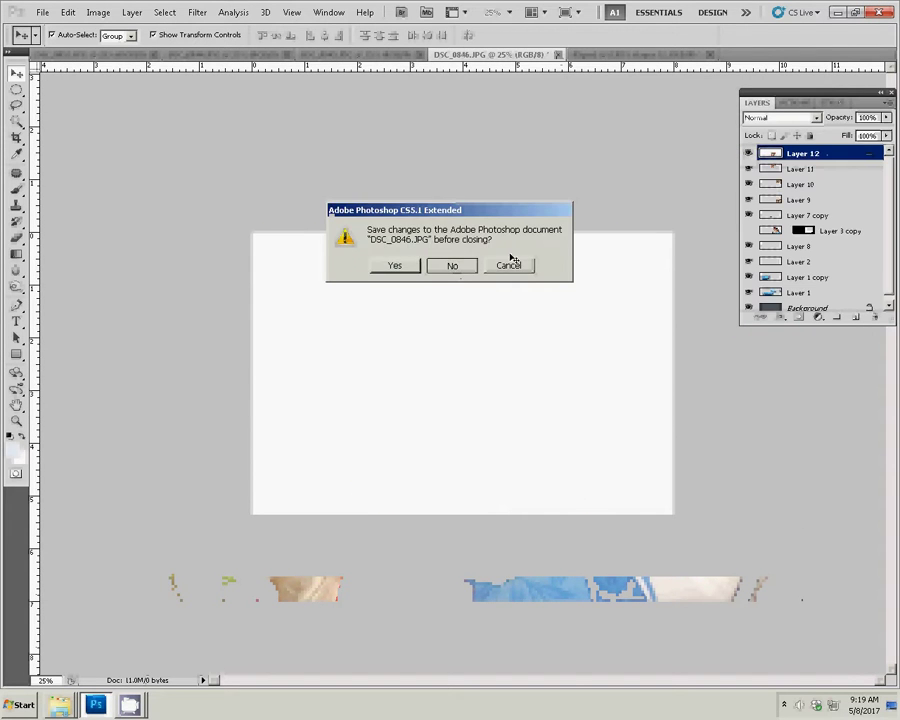
click(509, 264)
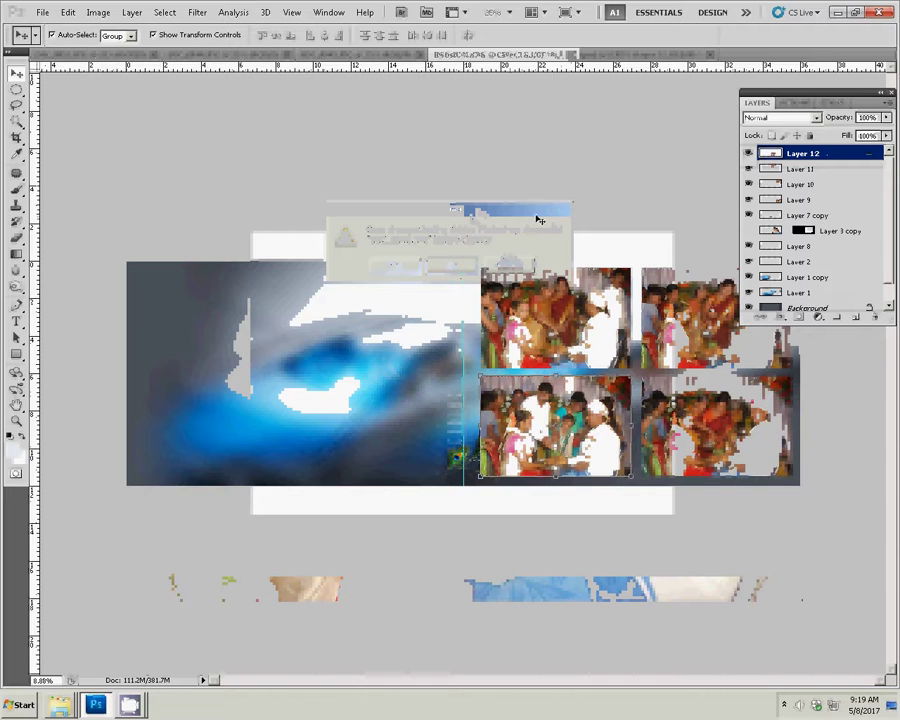
key(ctrl+v)
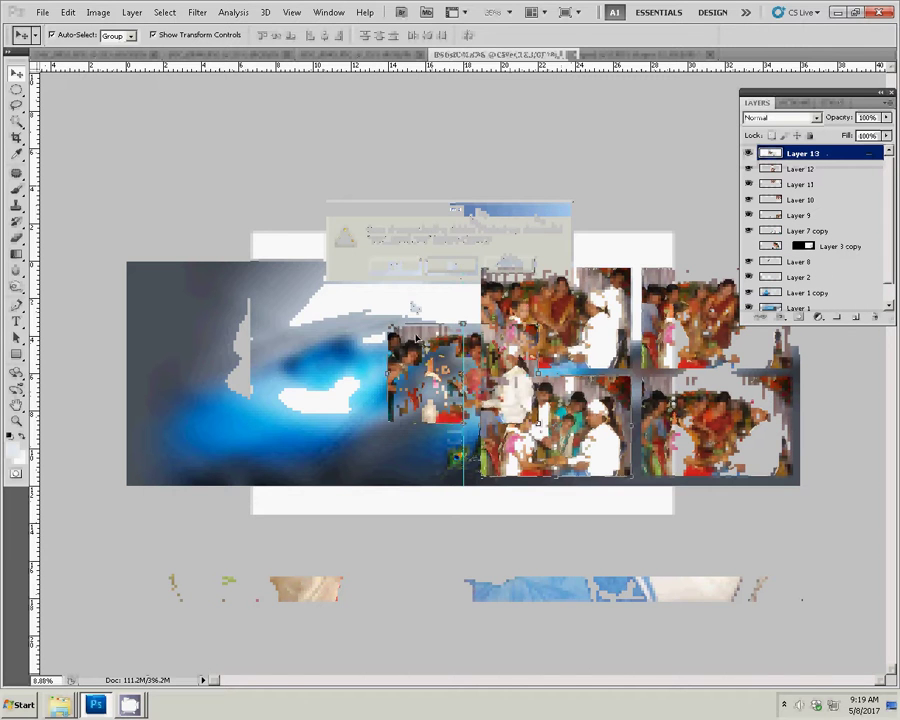
drag(414, 307, 330, 289)
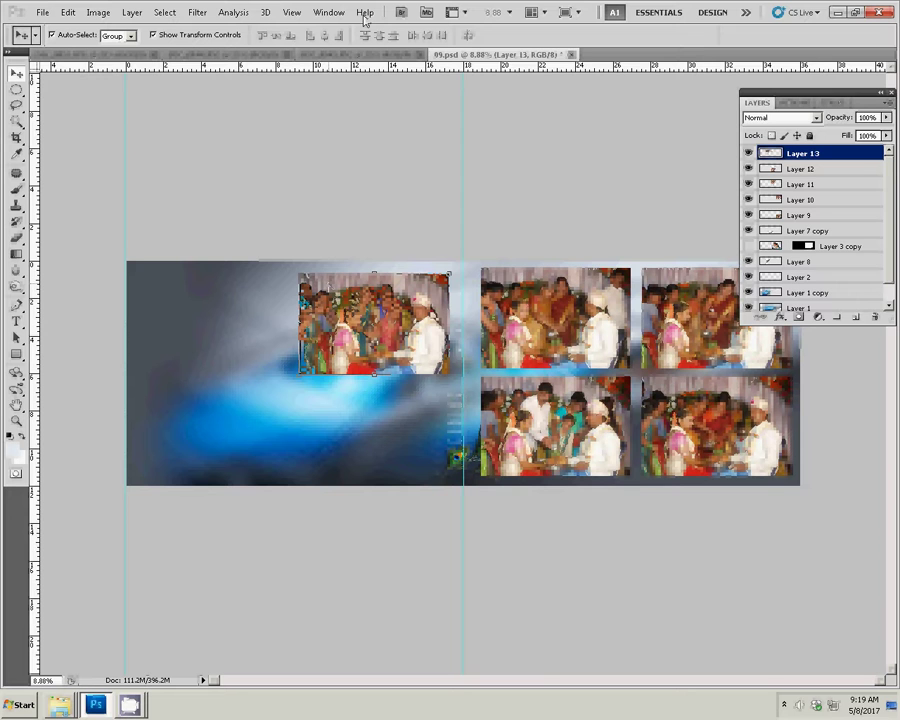
Step: Resize DSC_0845 to 8 inches wide
click(331, 56)
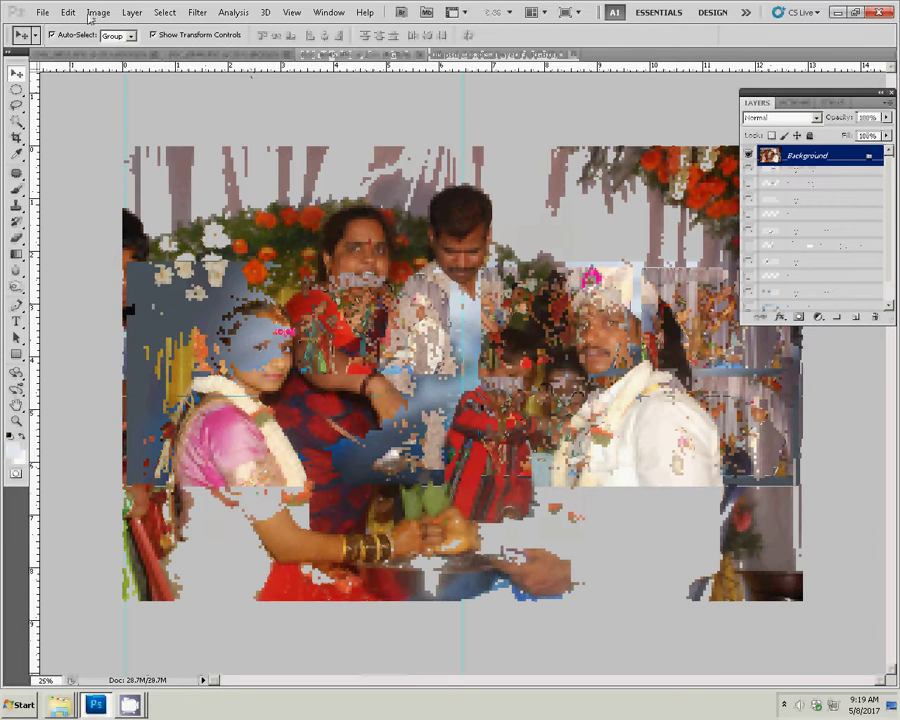
click(98, 12)
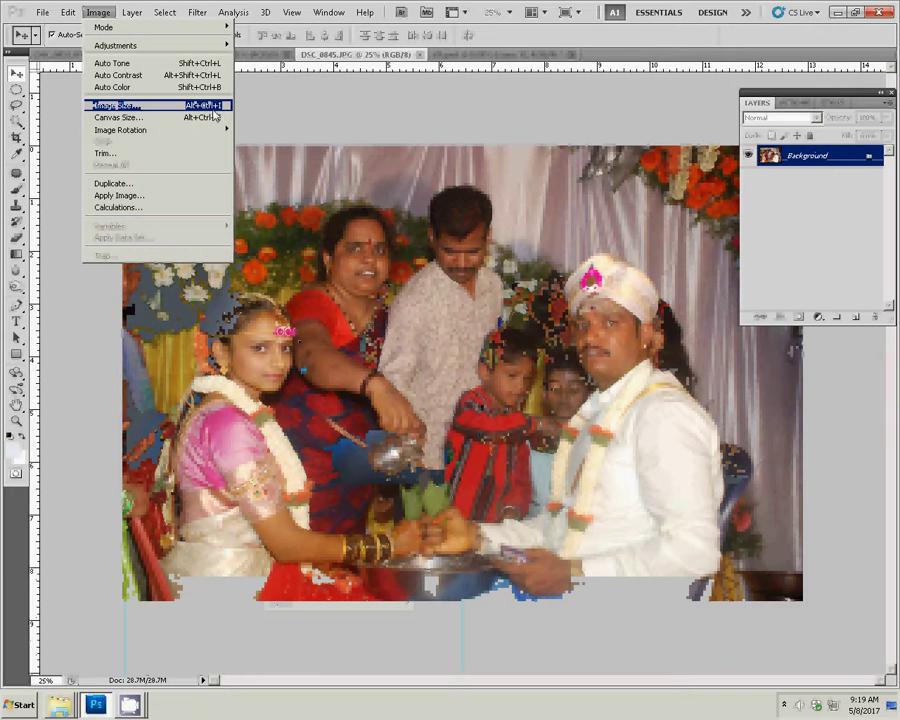
click(213, 110)
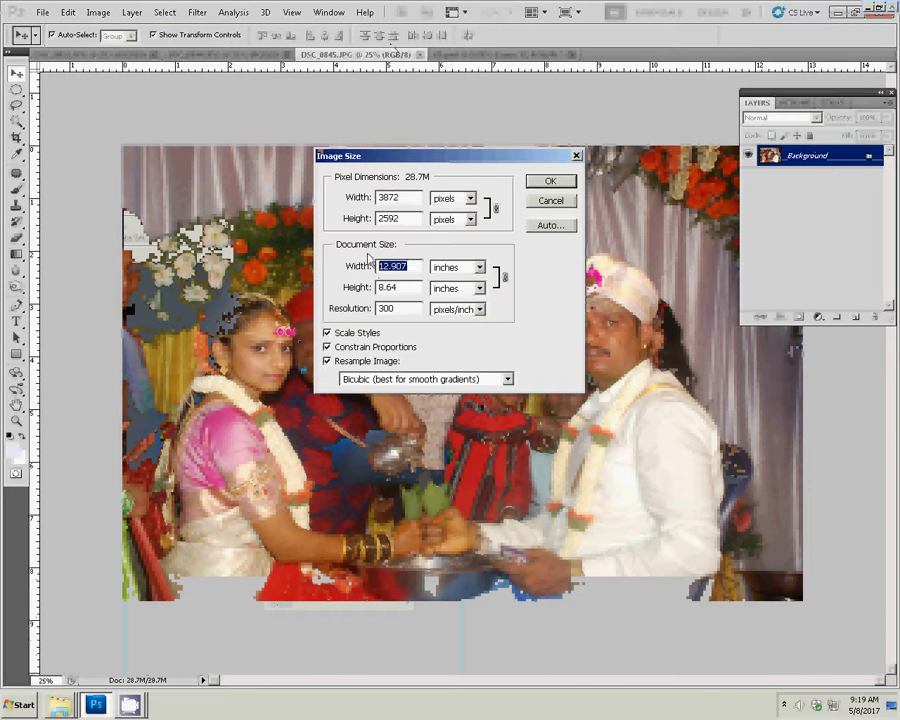
text(8)
key(Return)
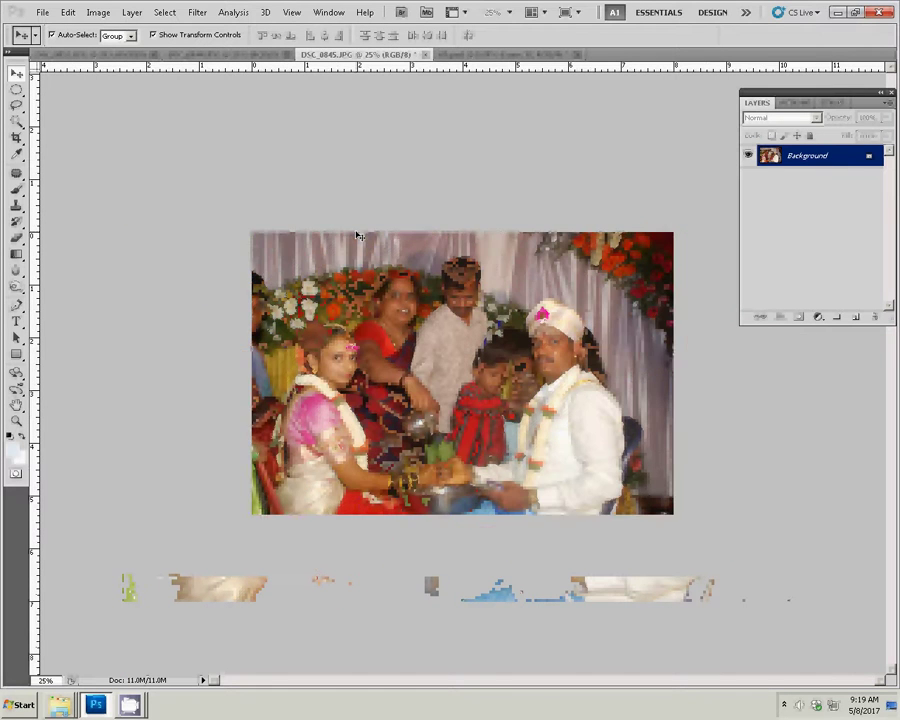
Step: Close DSC_0845 unsaved and paste it as Layer 14 below Layer 13's photo
key(Delete)
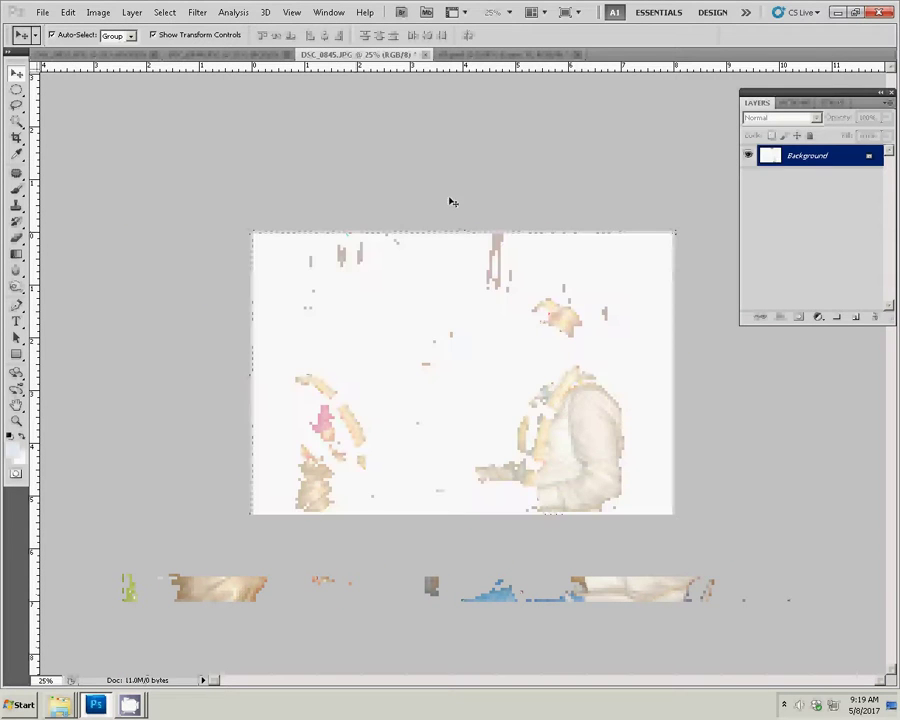
key(ctrl+w)
click(452, 265)
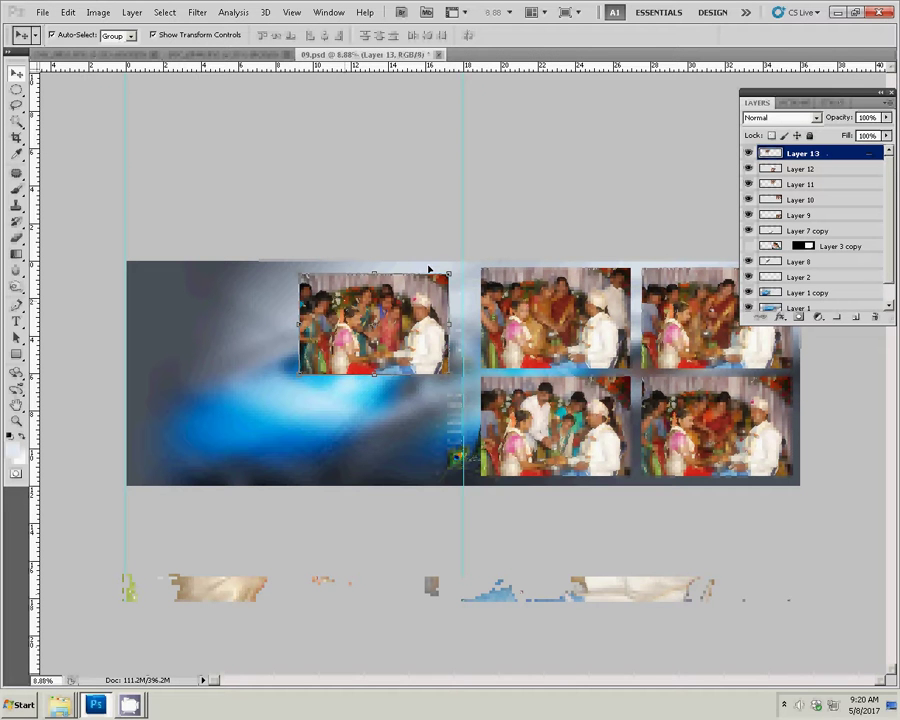
key(ctrl+v)
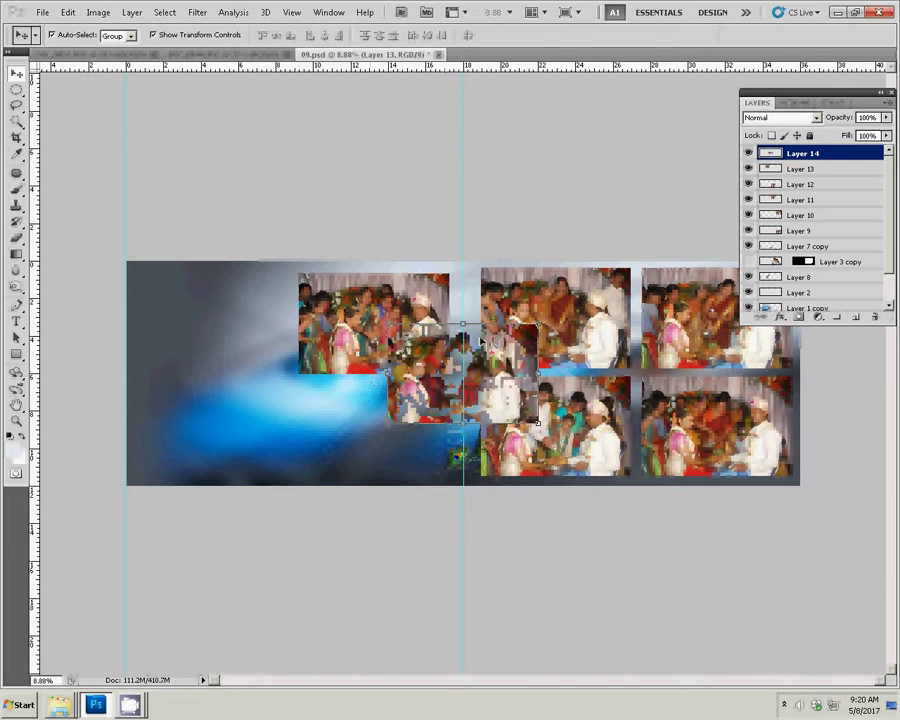
mouse_move(483, 336)
mouse_down()
mouse_move(406, 391)
mouse_move(393, 389)
mouse_up()
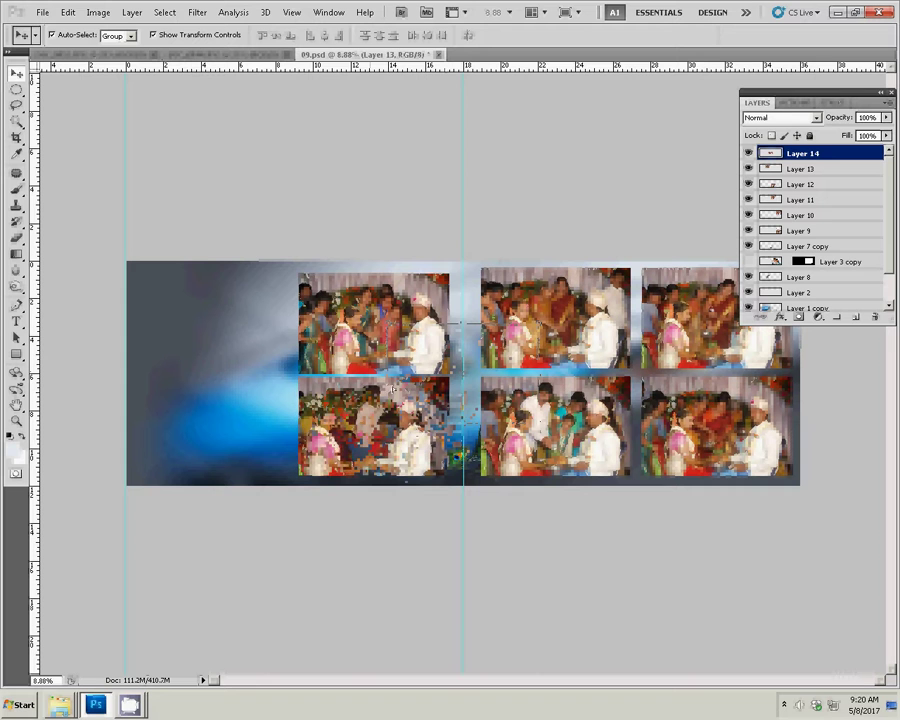
click(375, 303)
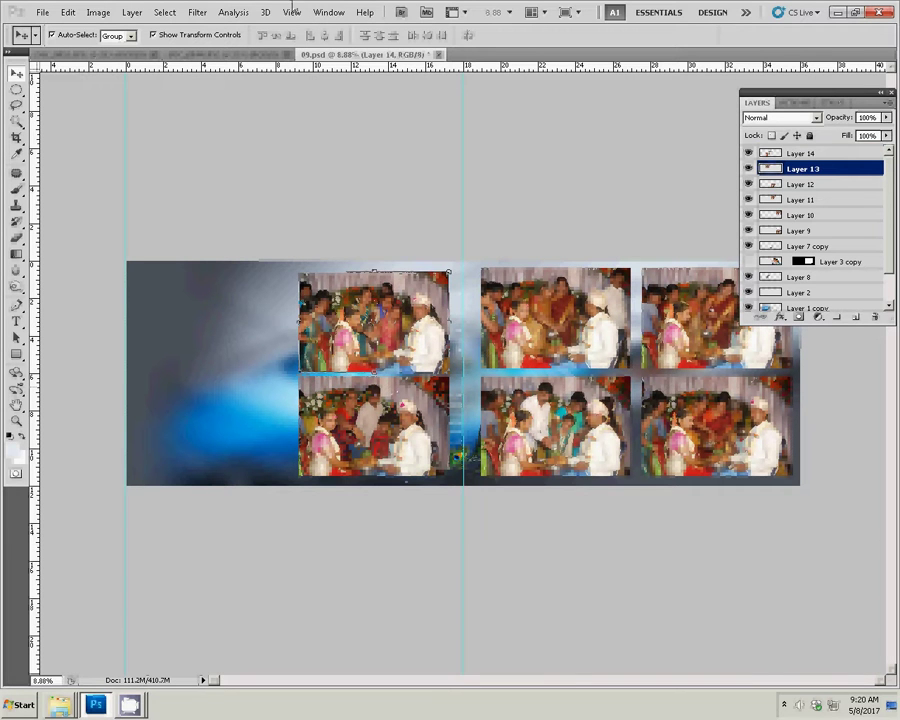
Step: Resize DSC_0844 to 8 inches wide
click(222, 54)
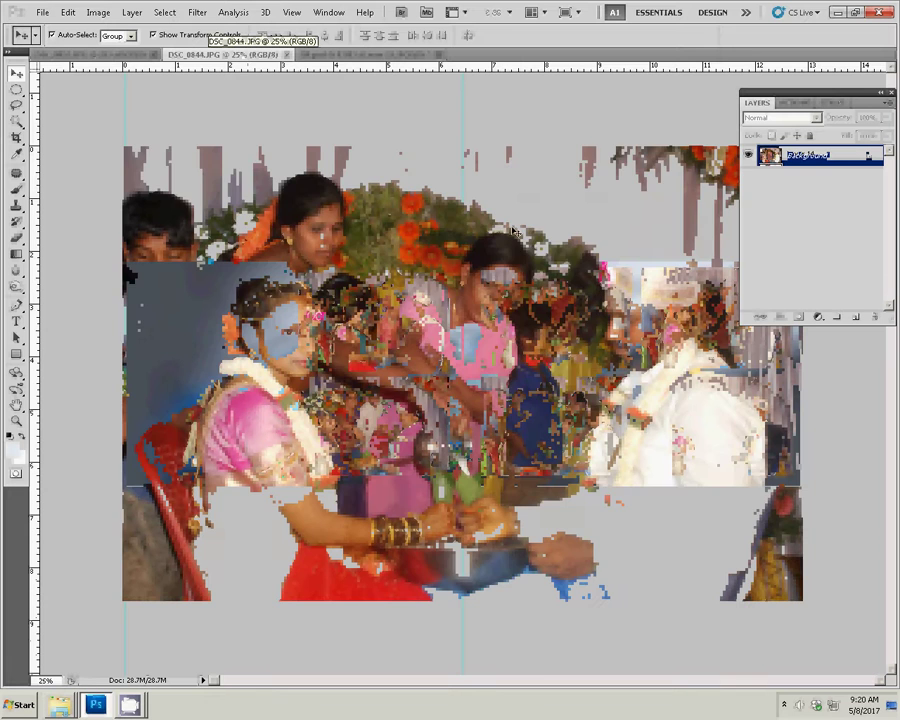
key(ctrl+alt+i)
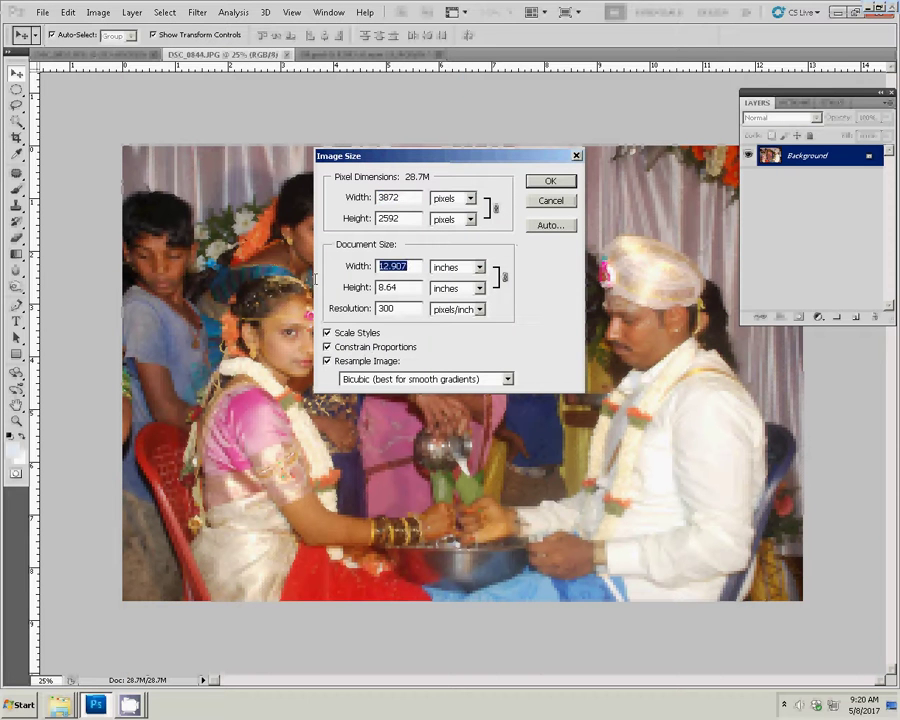
text(8)
key(Return)
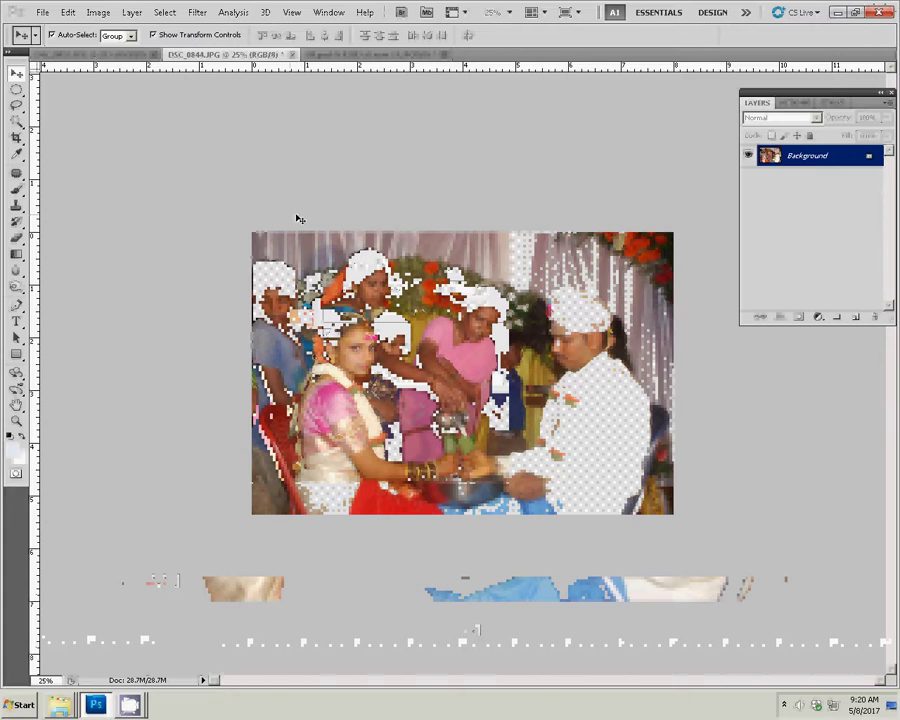
Step: Close DSC_0844 unsaved and paste it as Layer 15 in the left page's top-left slot
key(ctrl+BackSpace)
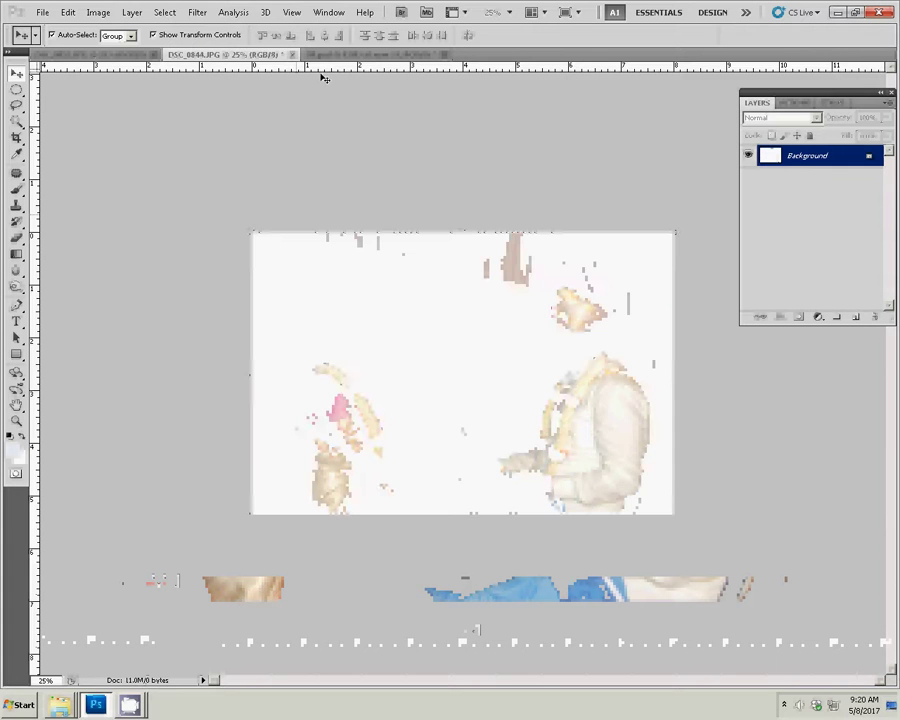
click(292, 54)
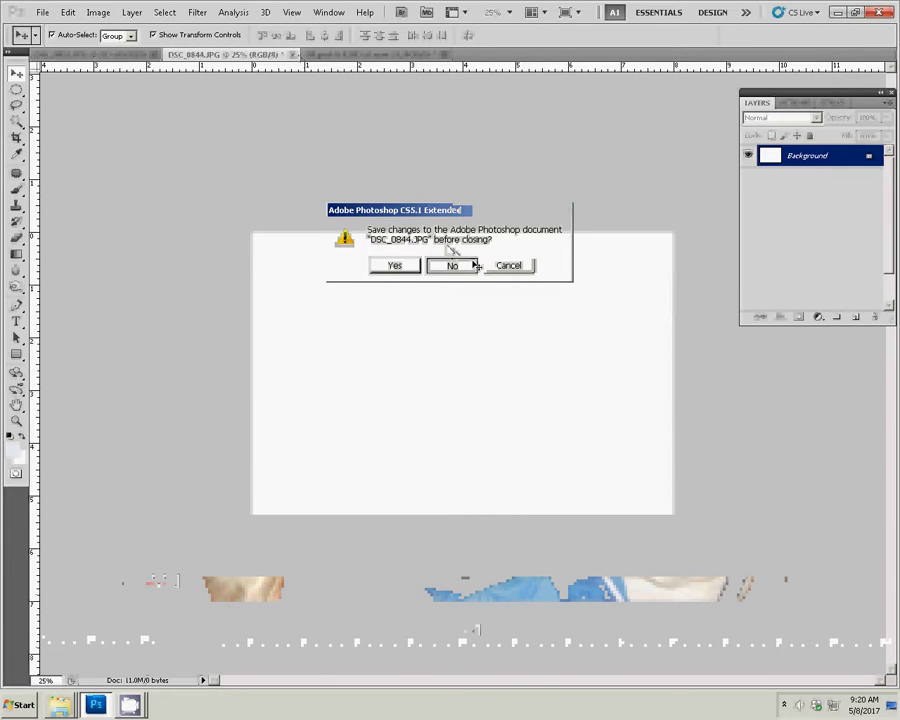
click(470, 263)
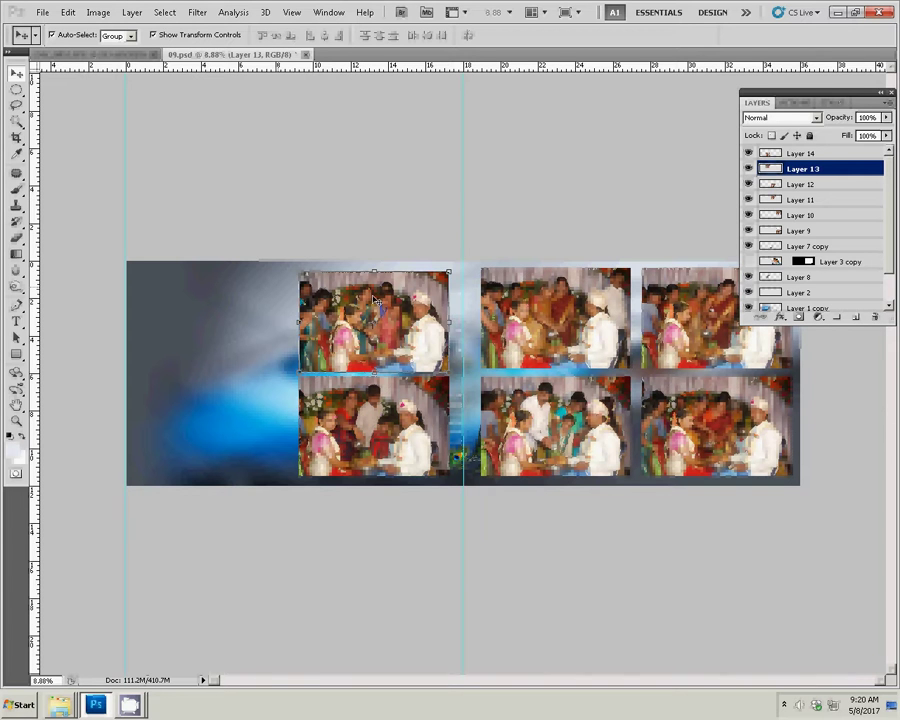
key(ctrl+v)
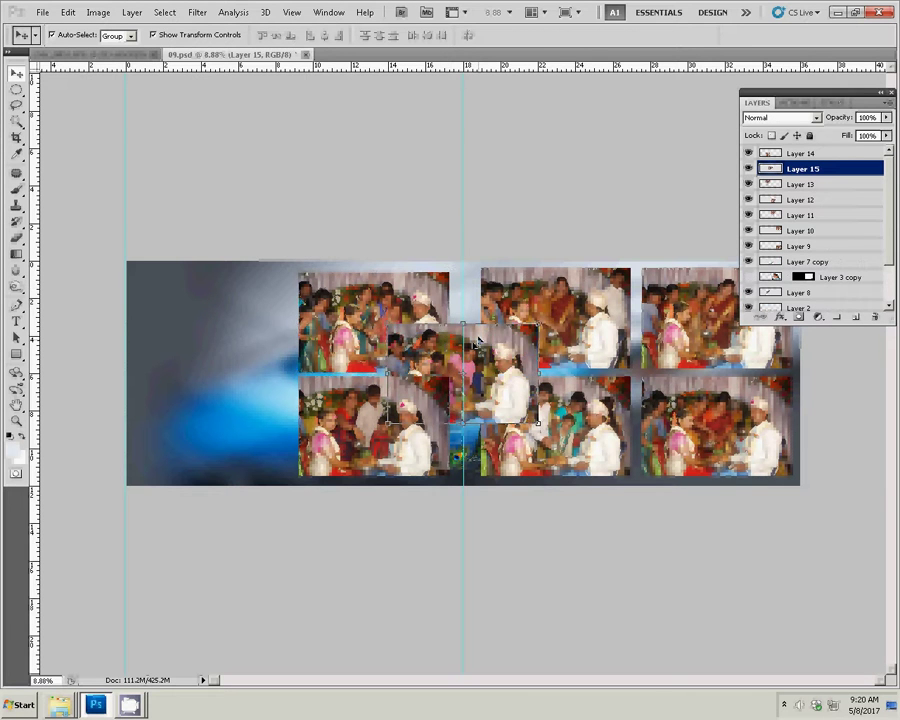
drag(477, 348, 233, 298)
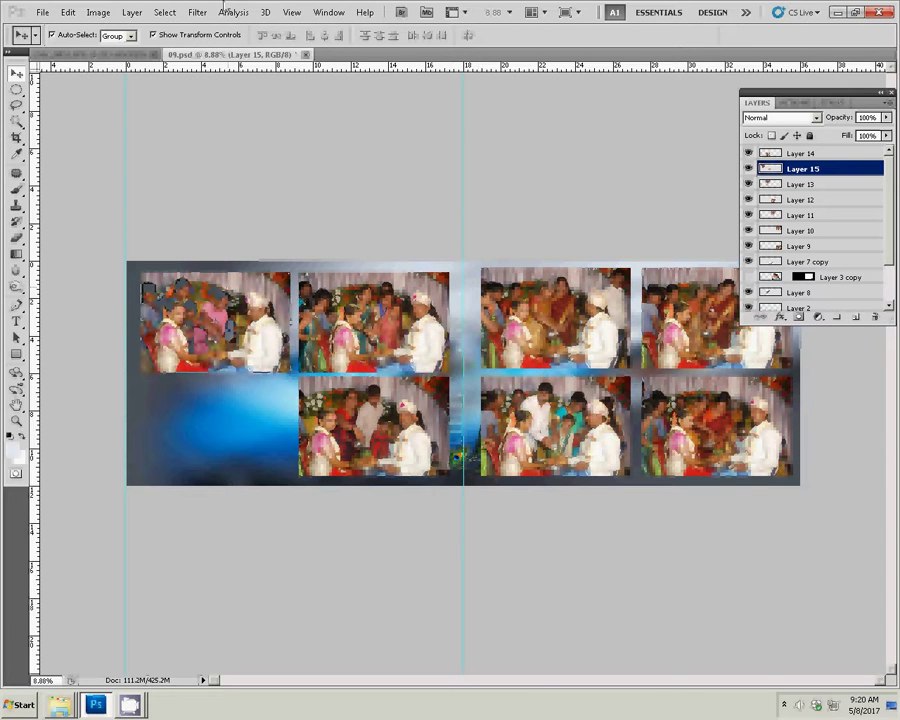
click(108, 55)
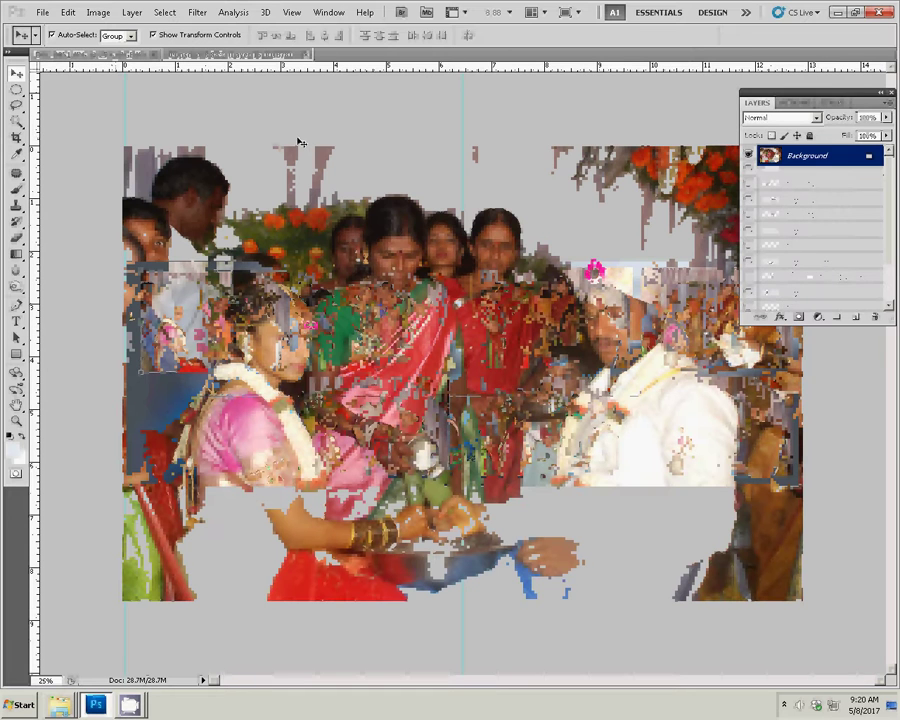
Step: Resize DSC_0851 to 8 inches wide (2400 × 1607 px) and select the whole image
key(ctrl+alt+i)
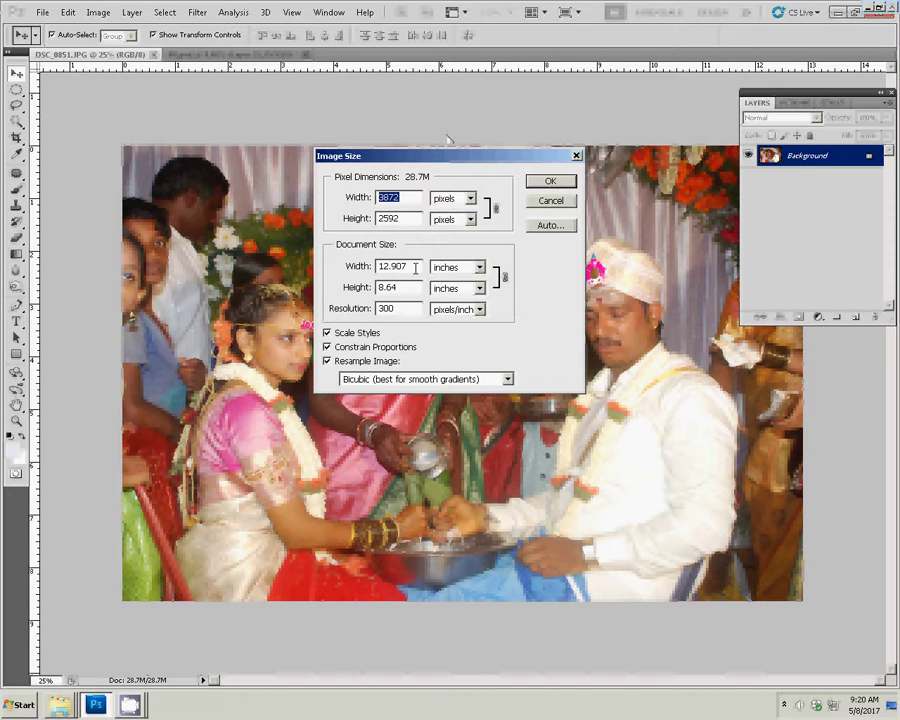
double_click(409, 266)
text(8)
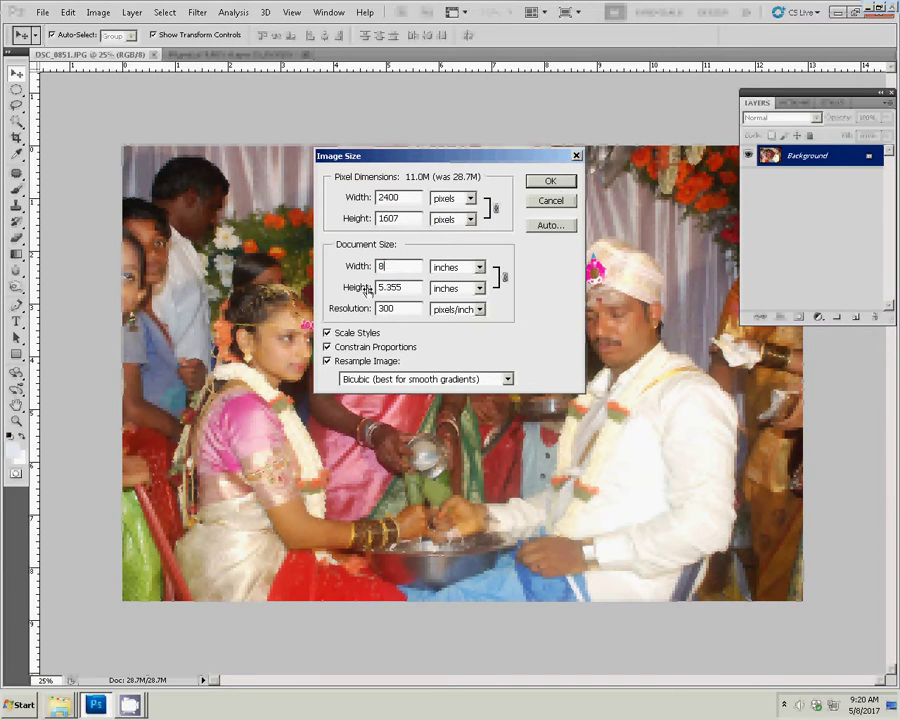
click(551, 186)
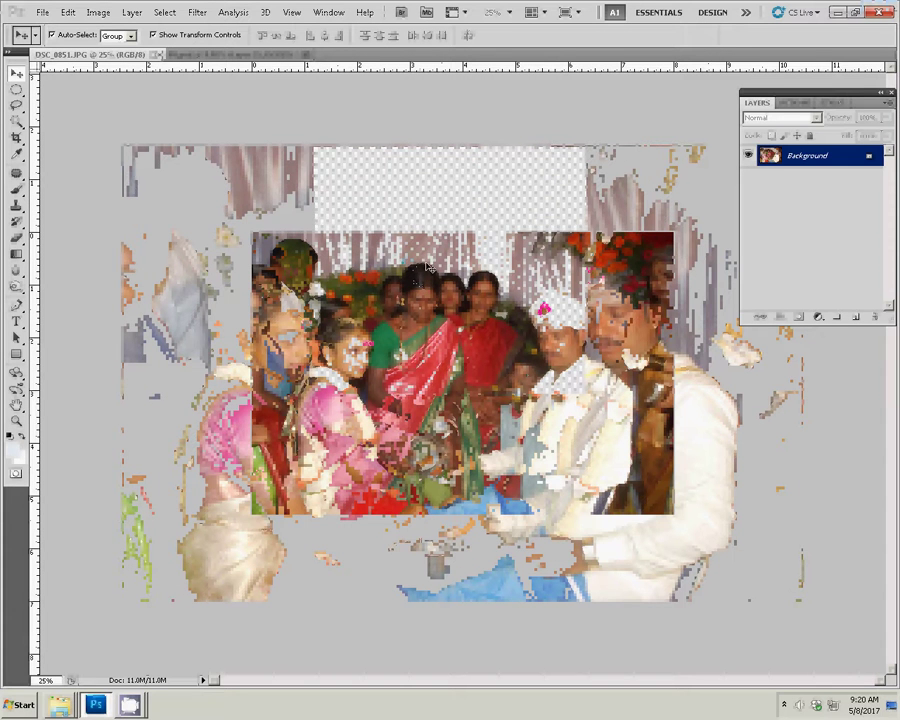
key(ctrl+a)
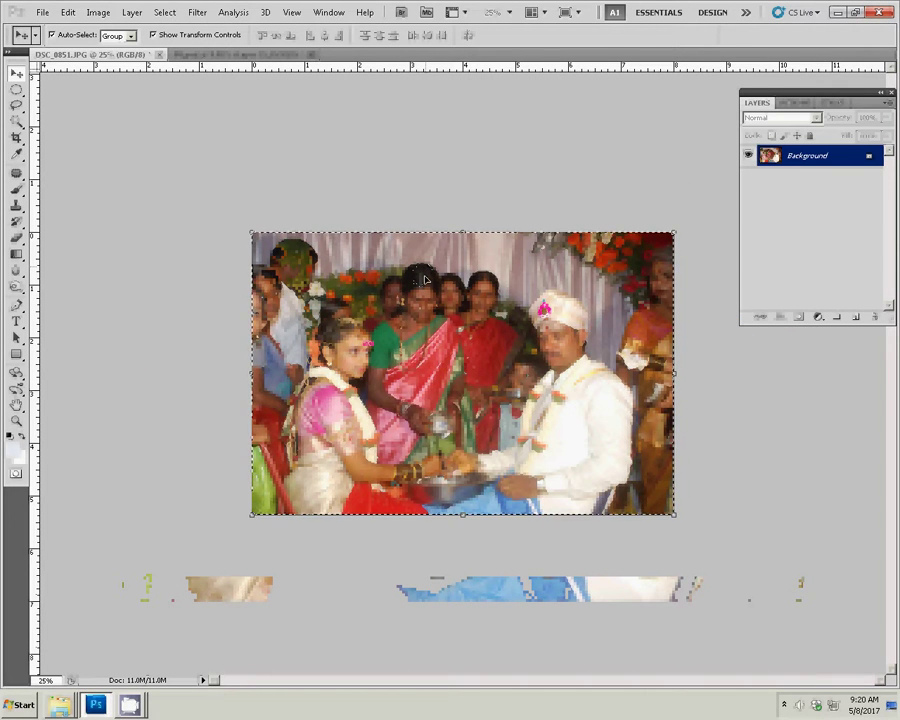
Step: Close DSC_0851 unsaved and paste its photo into 09.psd's bottom-left slot as Layer 16
key(BackSpace)
click(159, 55)
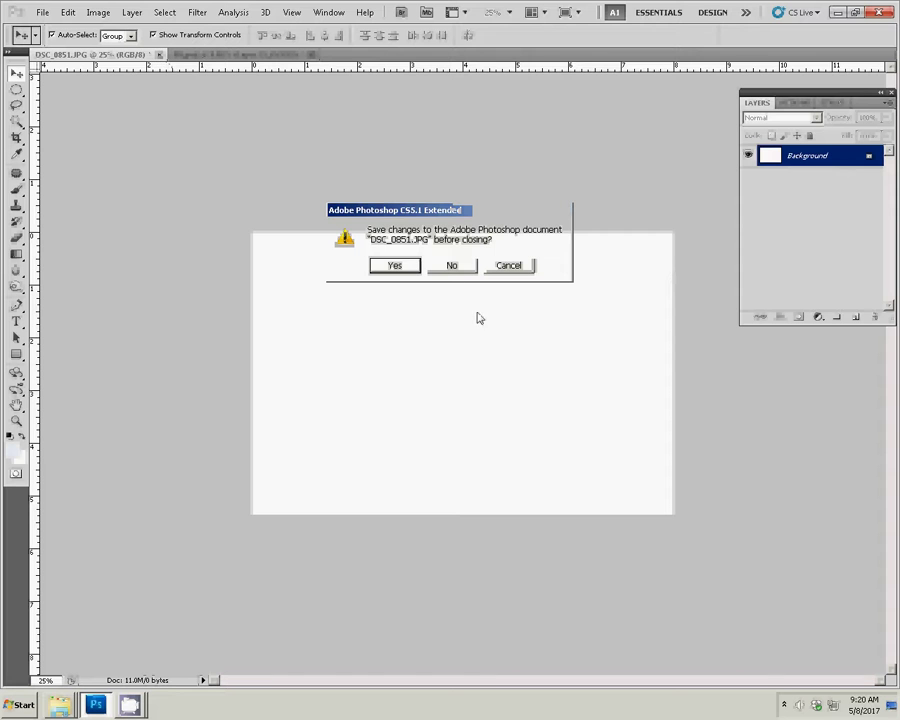
click(445, 268)
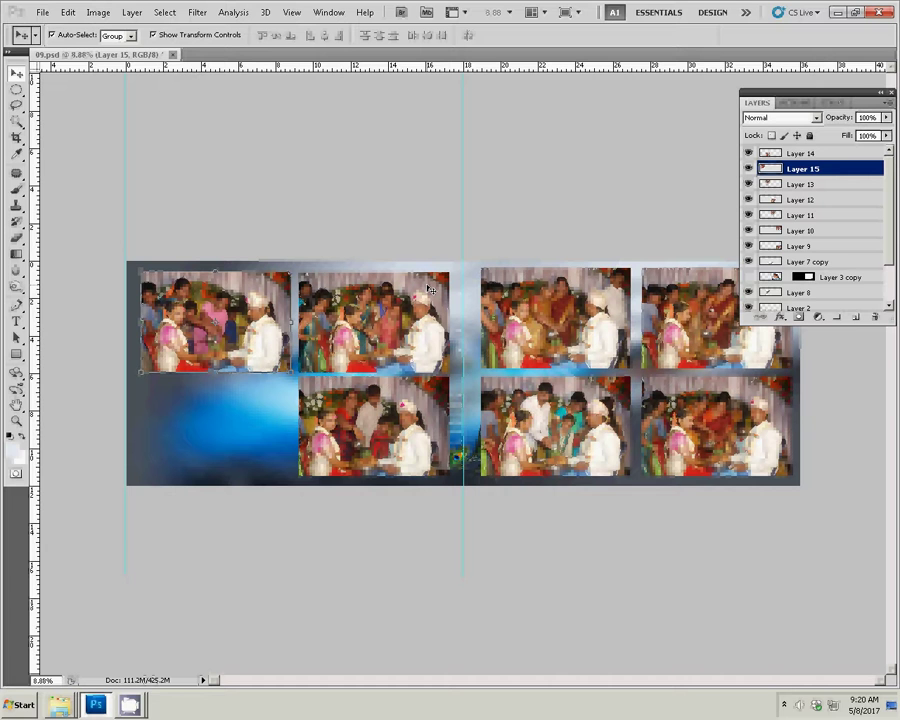
key(ctrl+v)
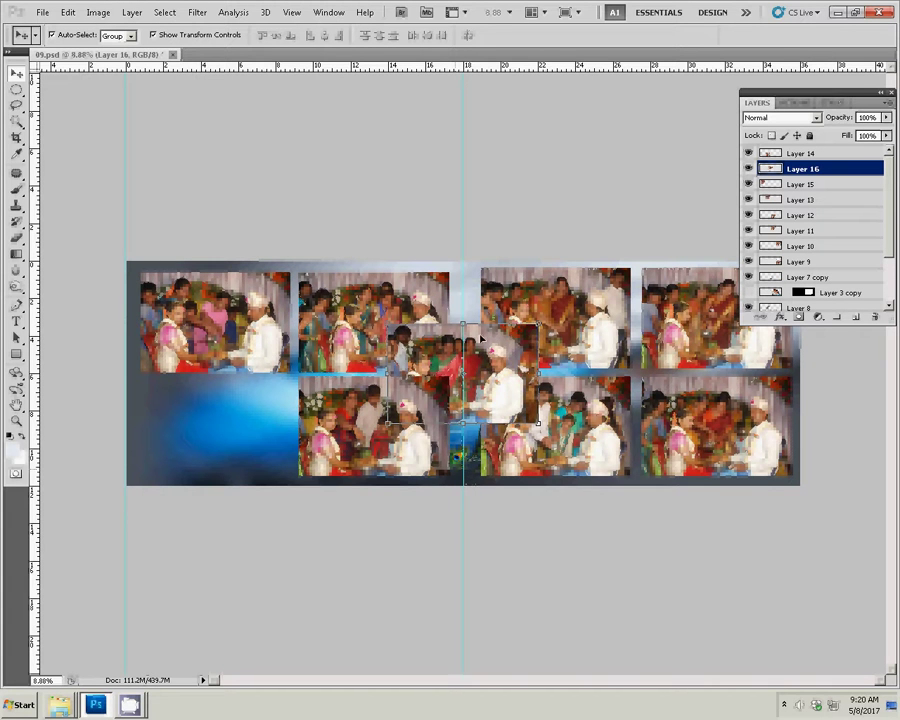
drag(480, 340, 235, 397)
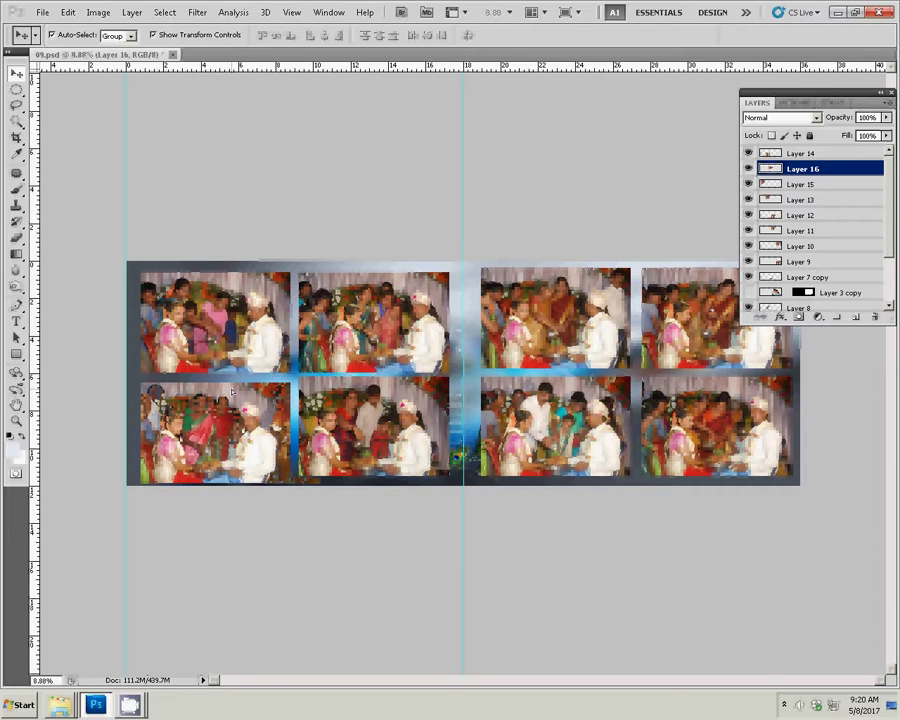
click(261, 342)
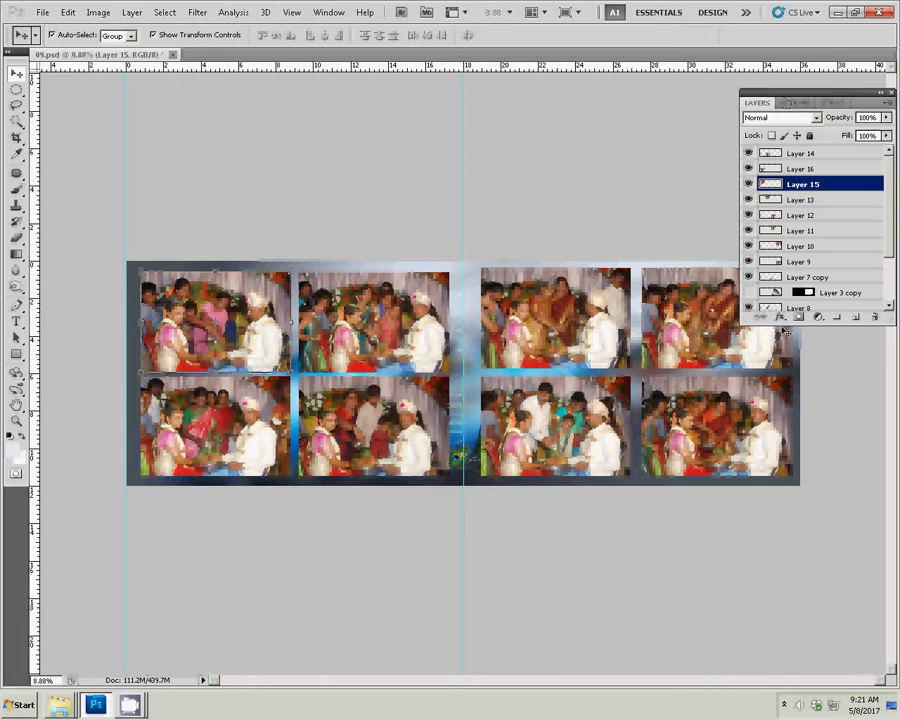
Step: Give Layer 15 a 10 px dark red (#a40808) outside stroke at 100% opacity
click(780, 317)
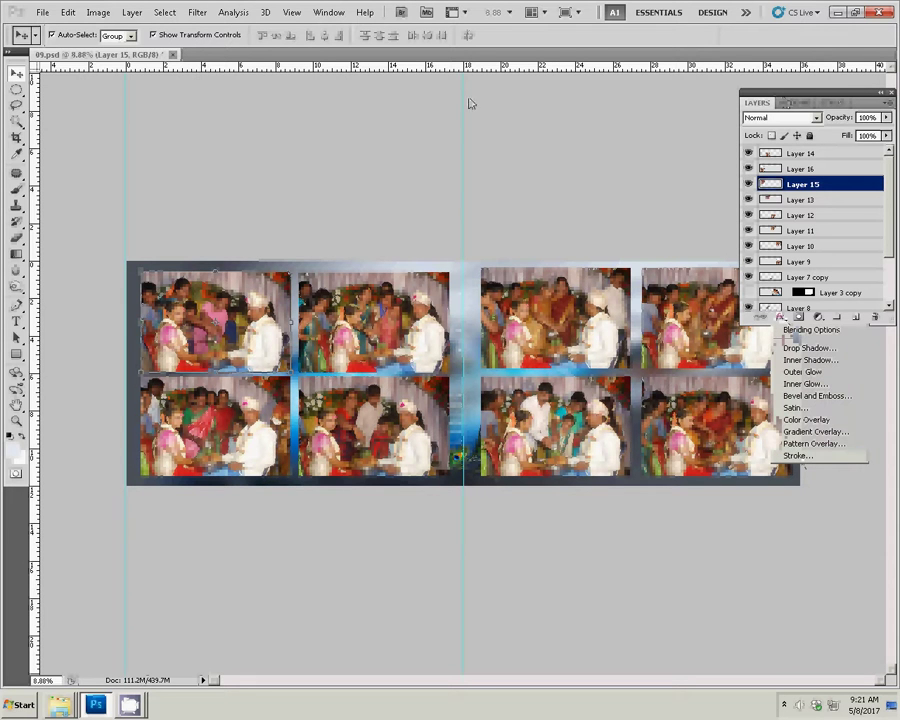
click(797, 456)
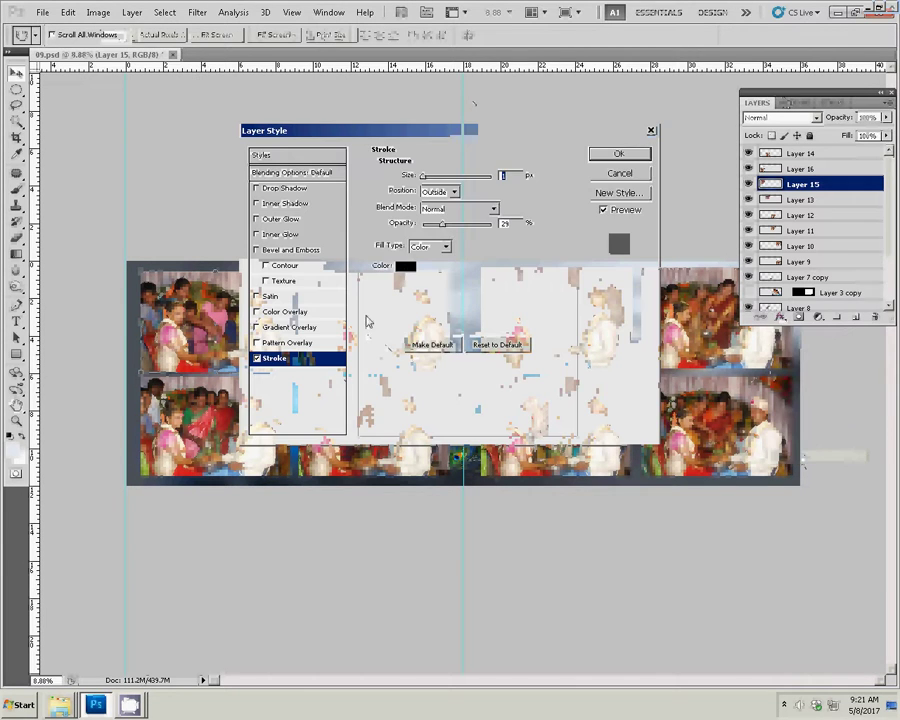
click(404, 267)
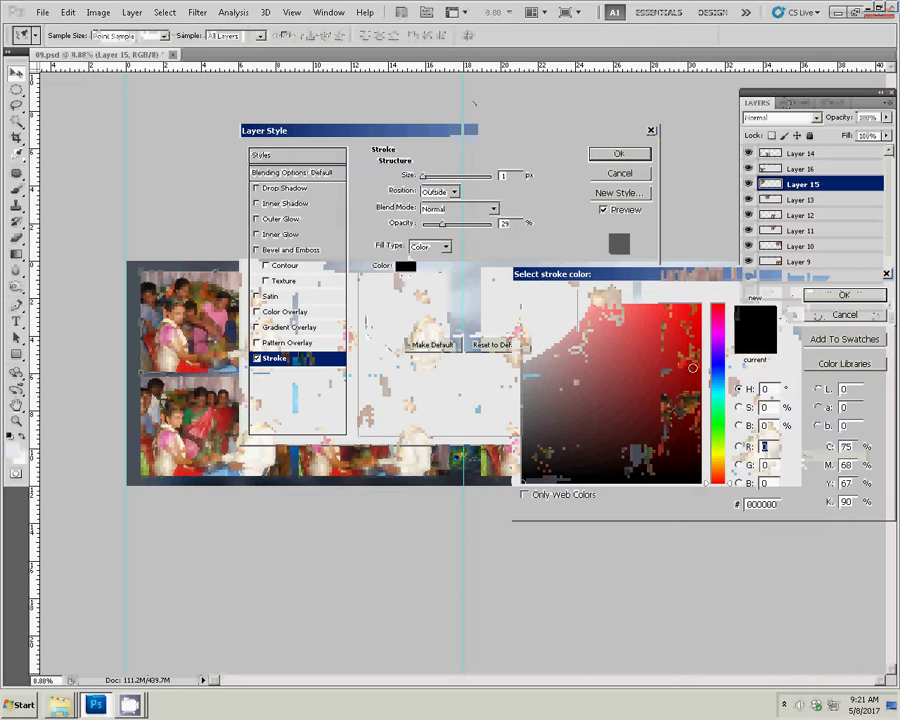
click(692, 368)
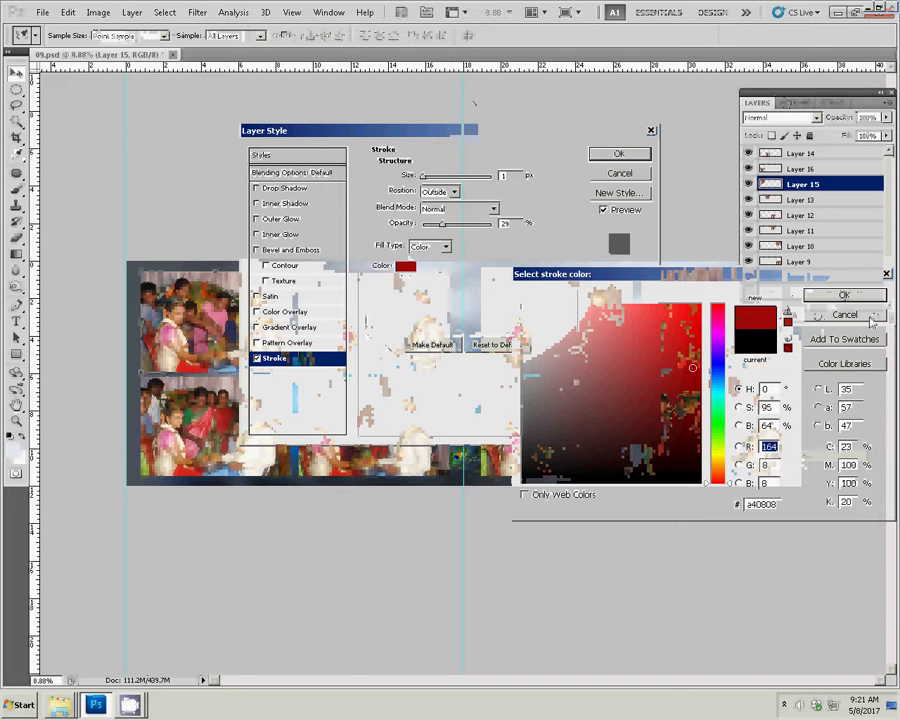
click(845, 294)
drag(441, 224, 496, 223)
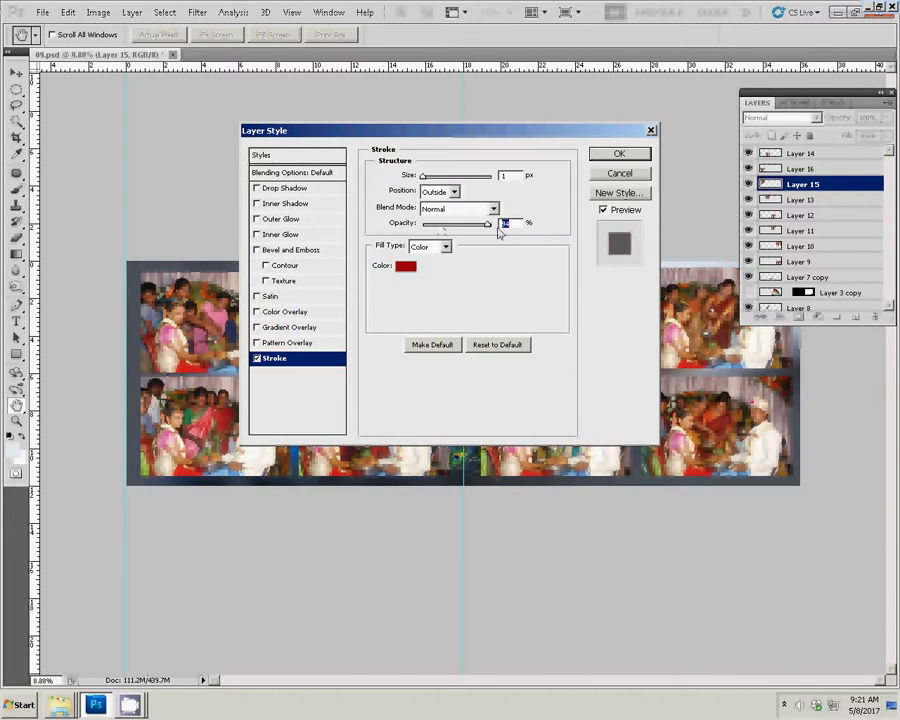
double_click(508, 176)
text(100)
text(22)
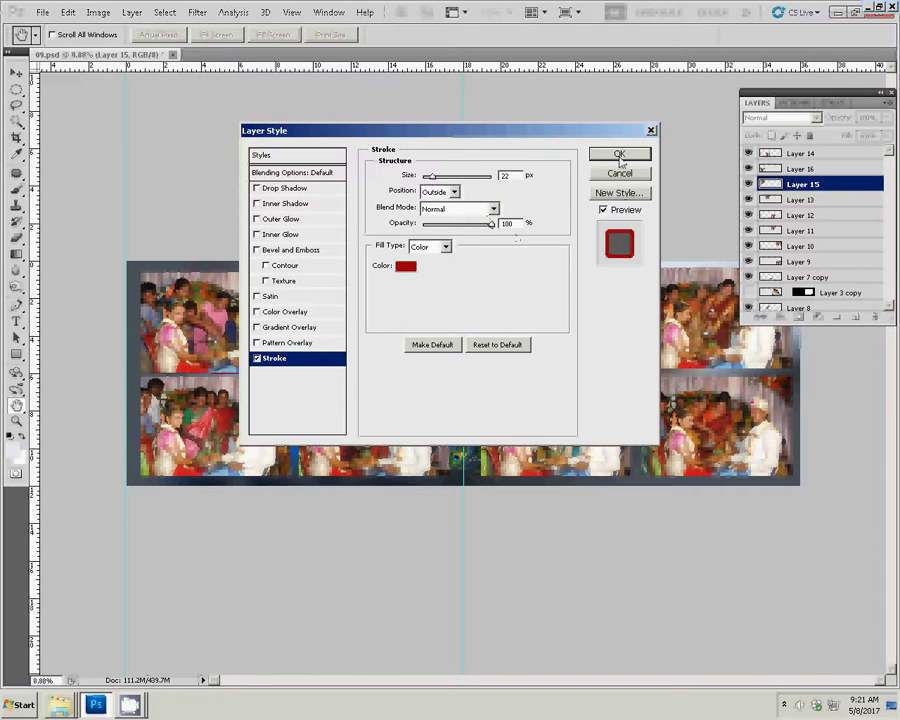
click(618, 155)
Step: Copy Layer 15's stroke style and paste it onto Layers 16, 13 and 14
right_click(846, 184)
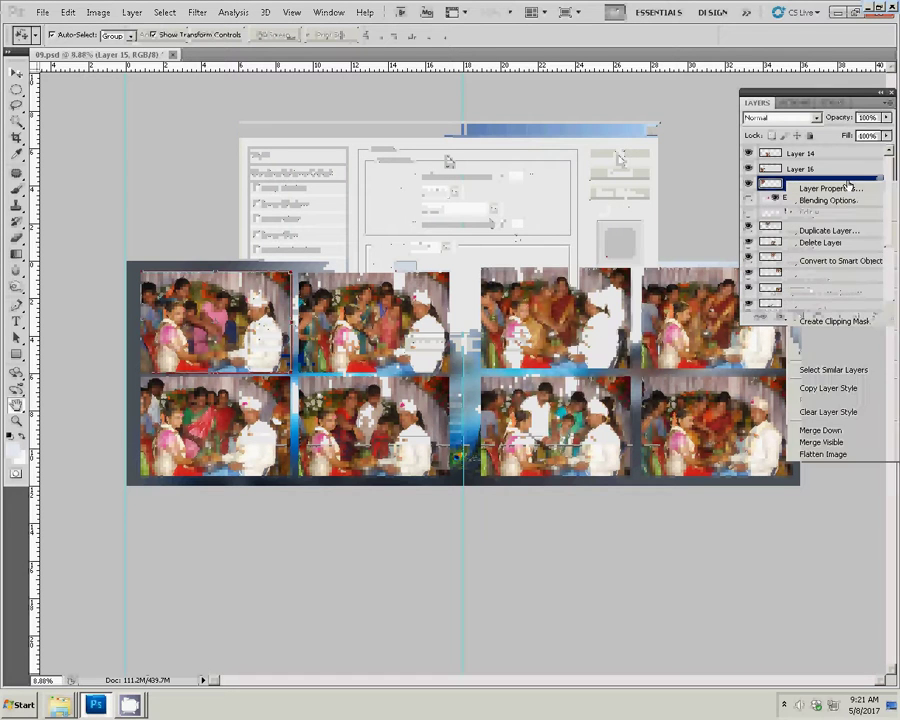
click(828, 390)
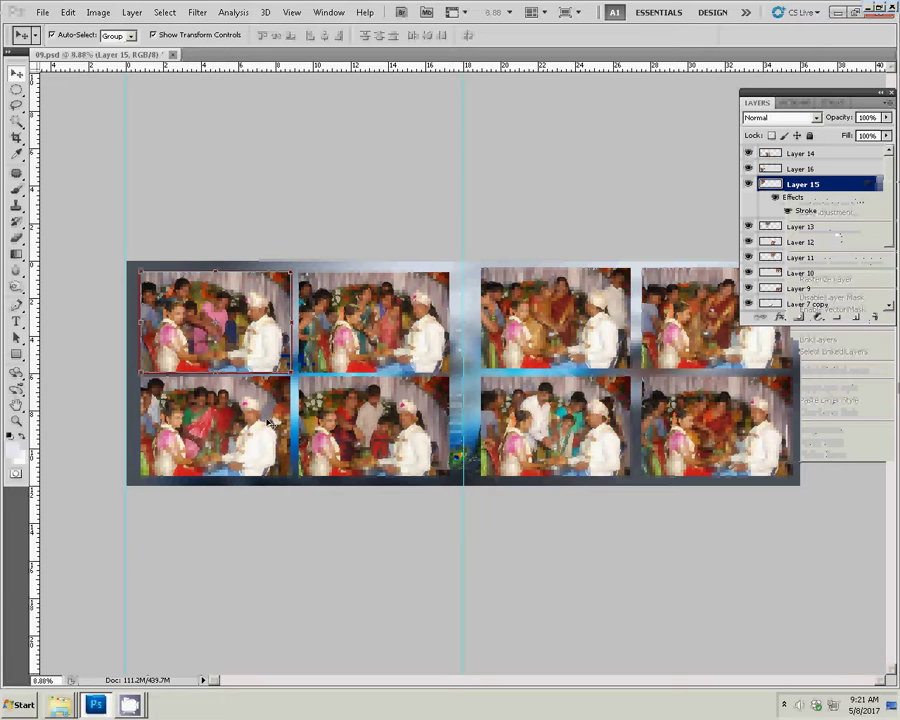
click(839, 169)
right_click(840, 170)
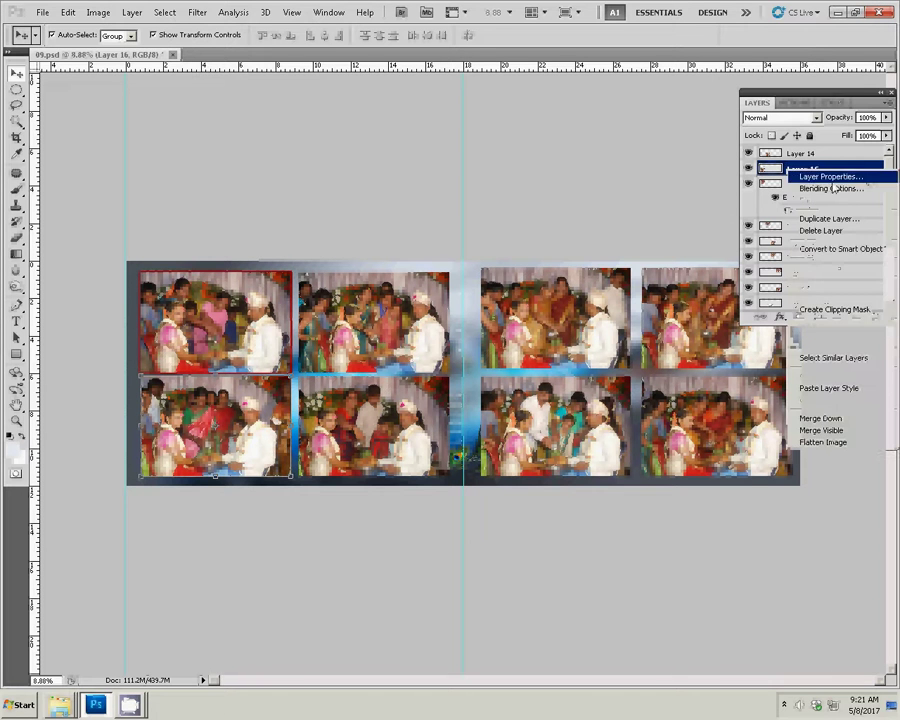
click(830, 389)
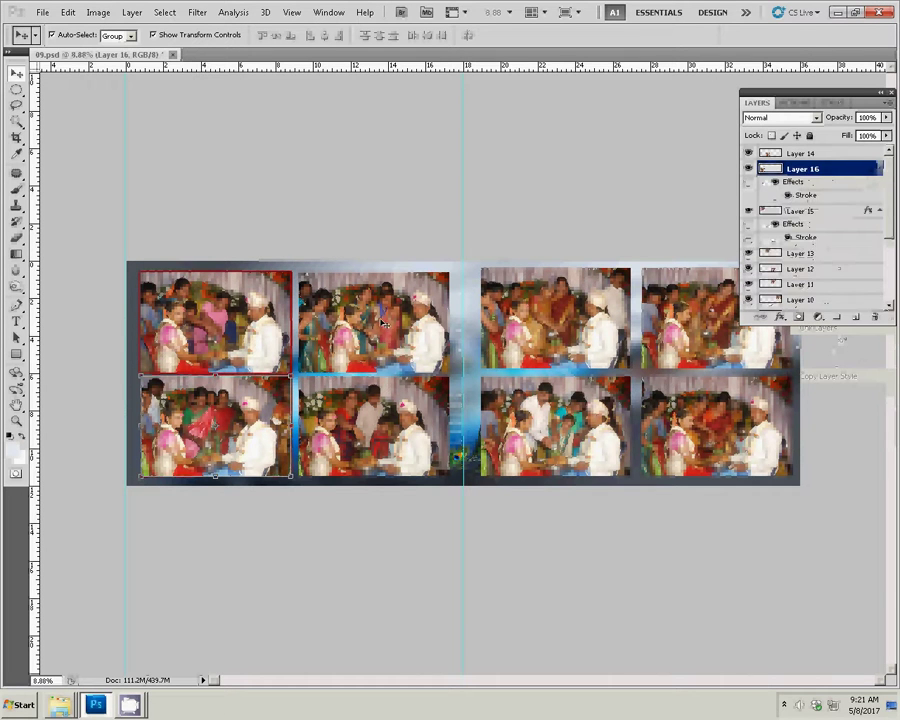
click(838, 253)
right_click(840, 251)
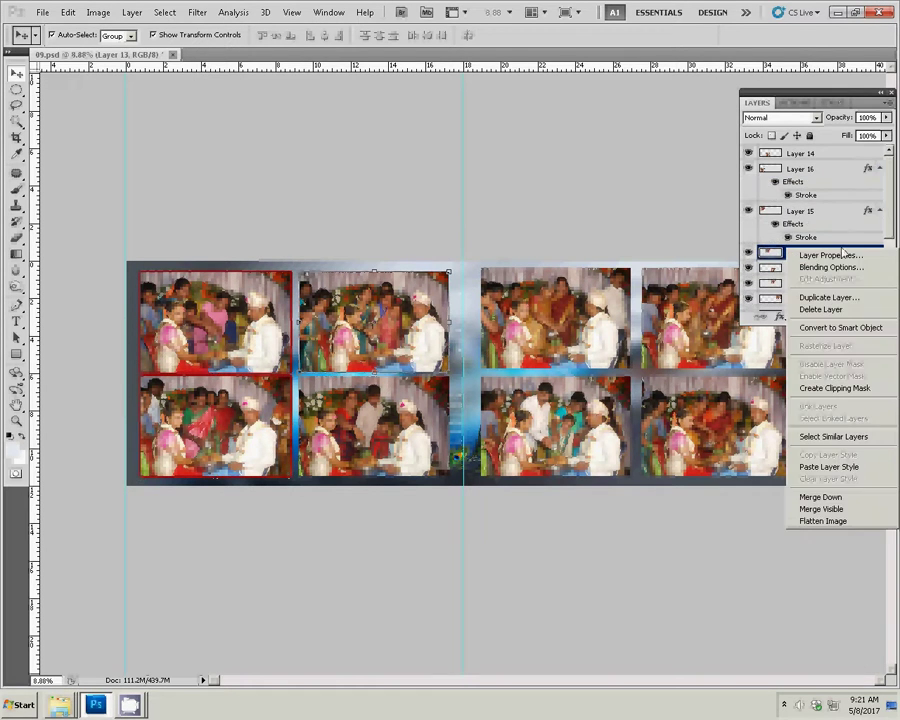
click(830, 467)
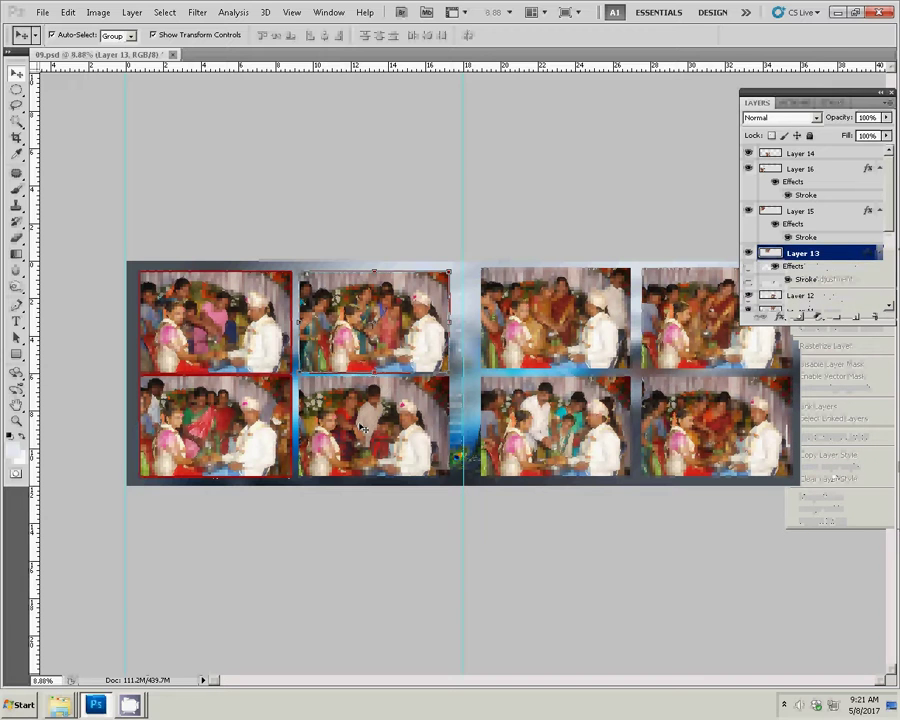
click(836, 153)
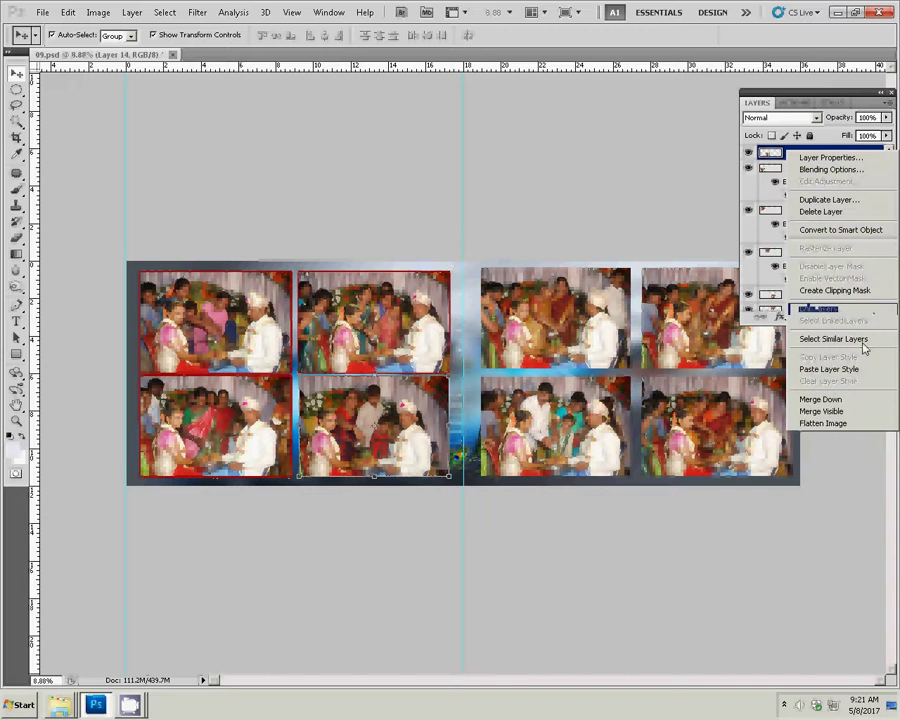
click(850, 367)
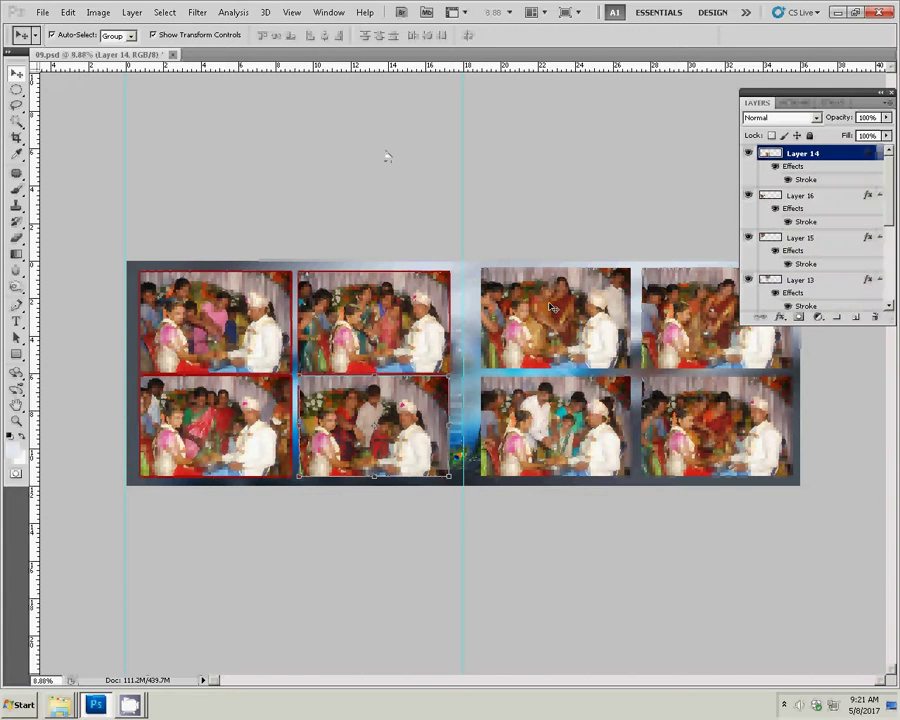
Step: Paste the same stroke style onto Layers 11, 12, 10 and 9
scroll(831, 250, down, 2)
click(831, 302)
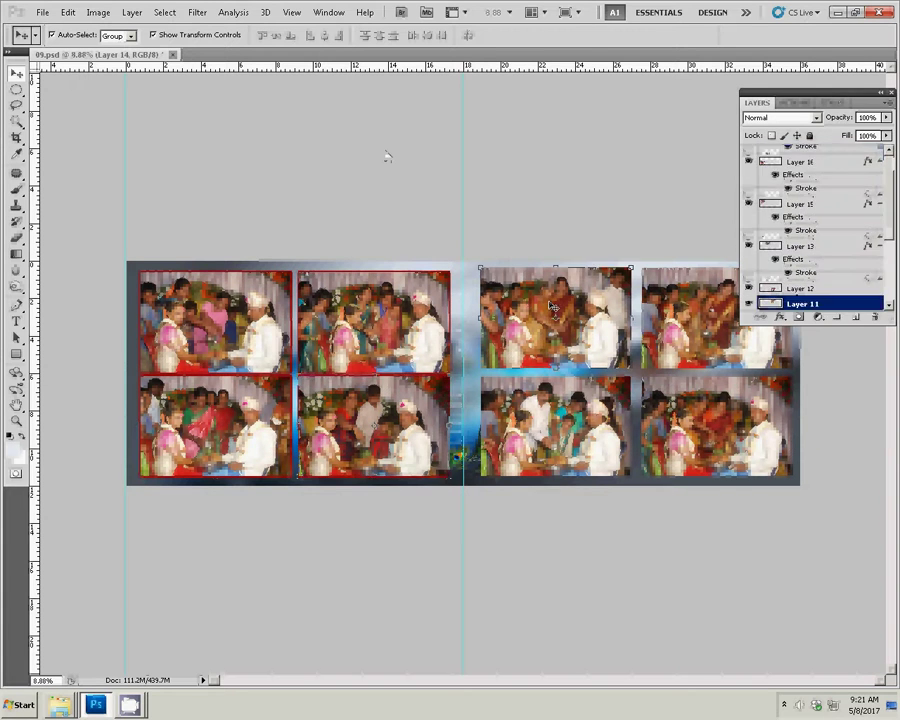
right_click(831, 302)
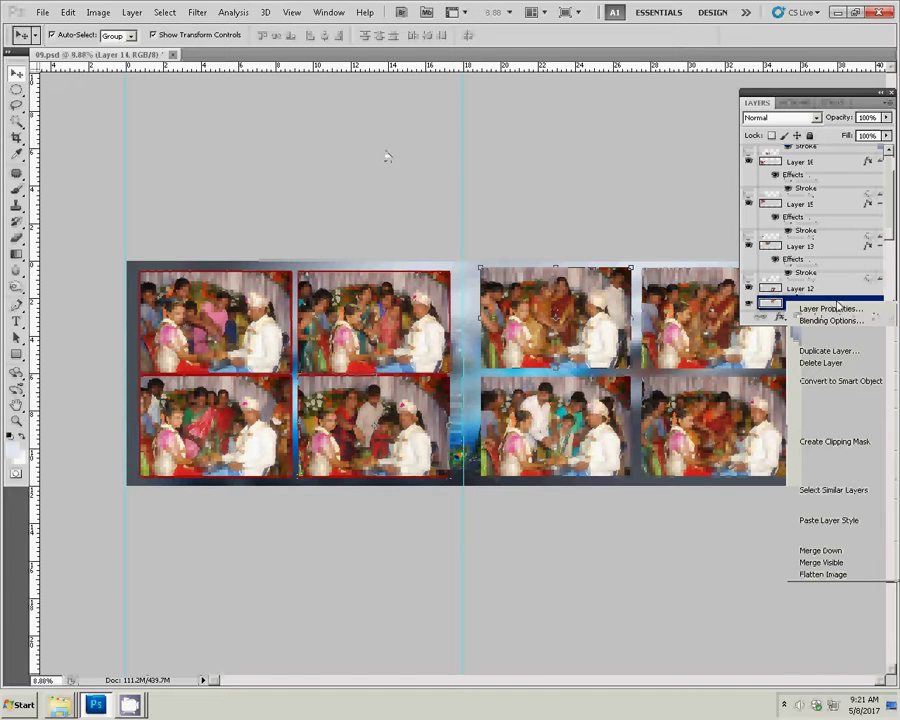
click(840, 521)
click(830, 288)
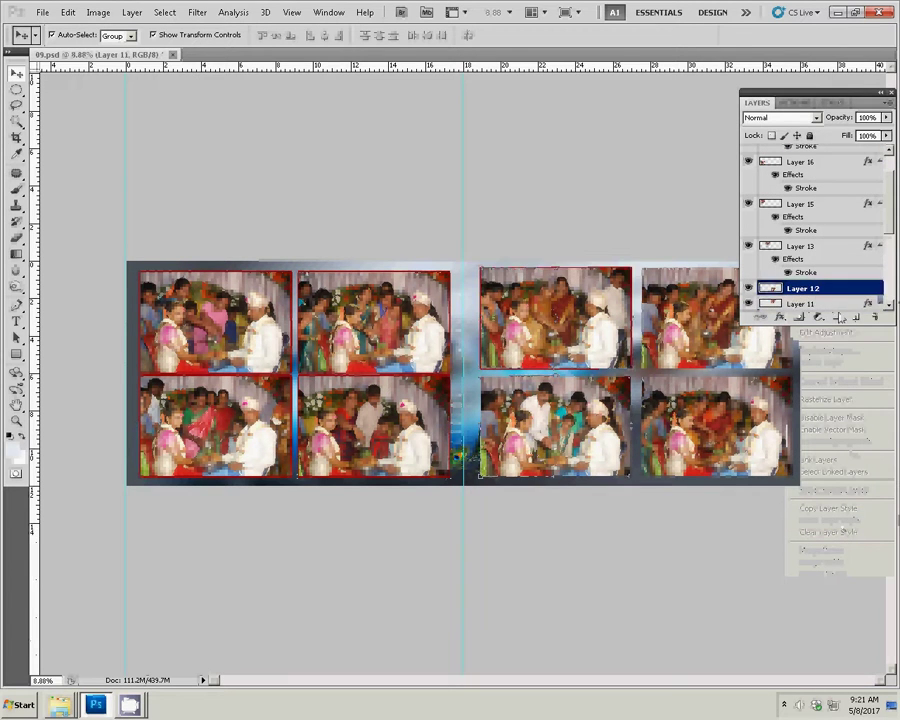
right_click(850, 289)
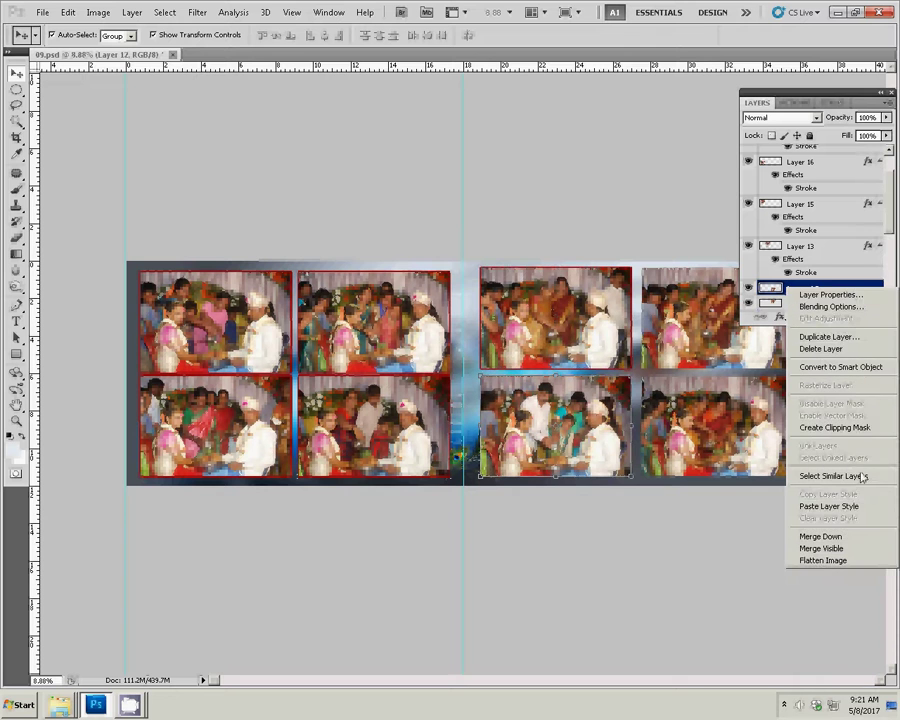
click(815, 506)
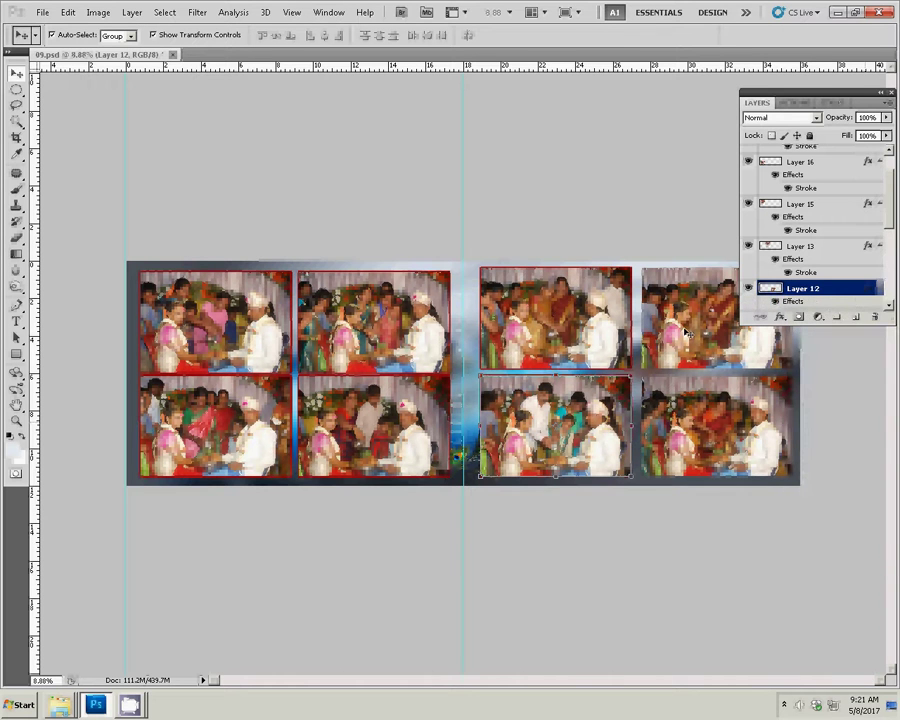
scroll(850, 250, down, 2)
click(856, 301)
right_click(852, 302)
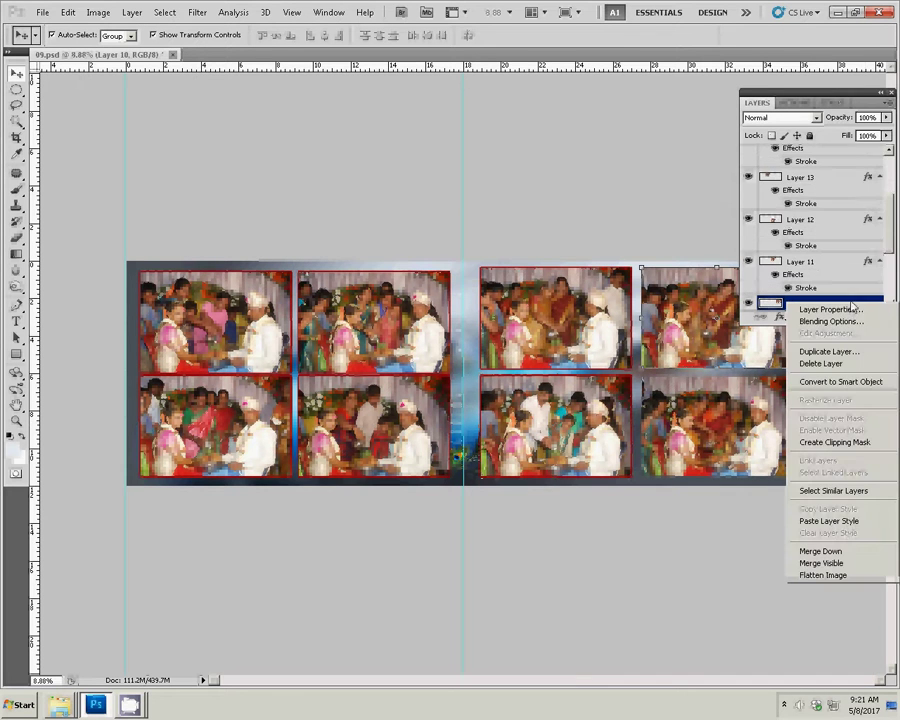
click(829, 520)
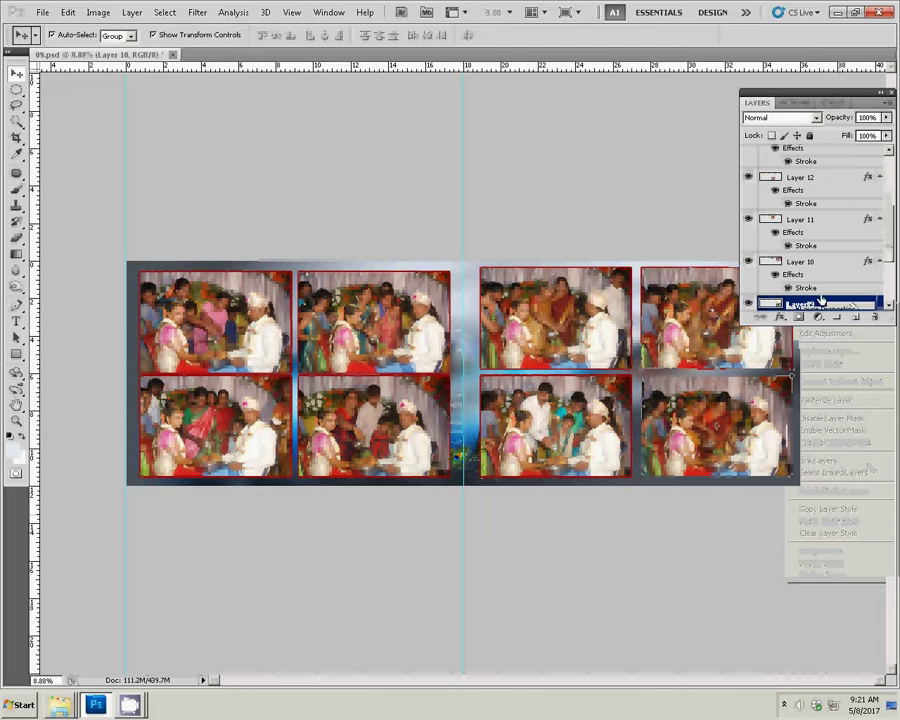
right_click(821, 302)
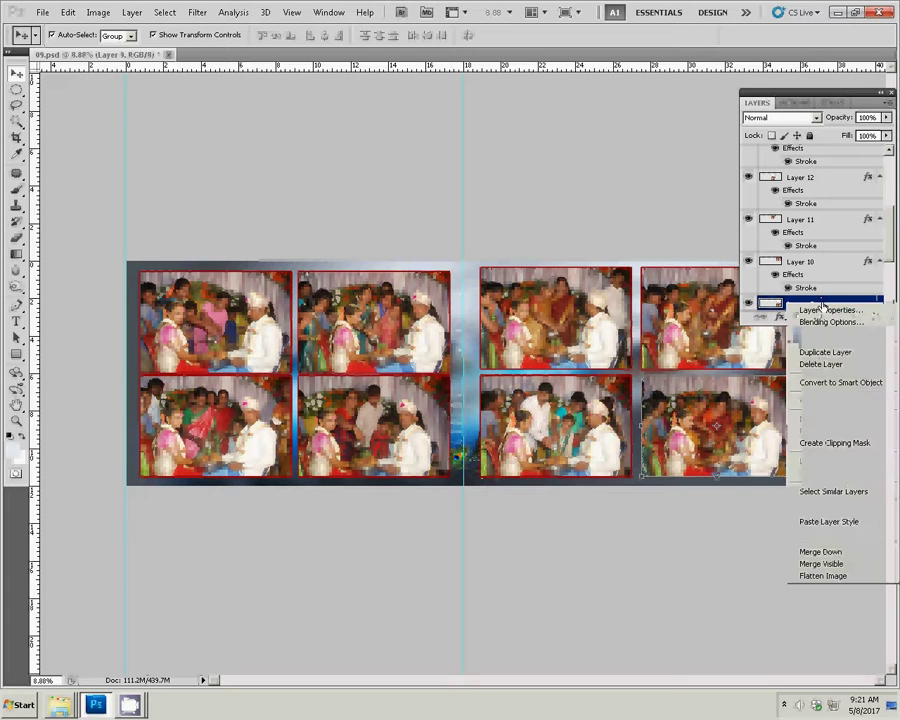
click(805, 521)
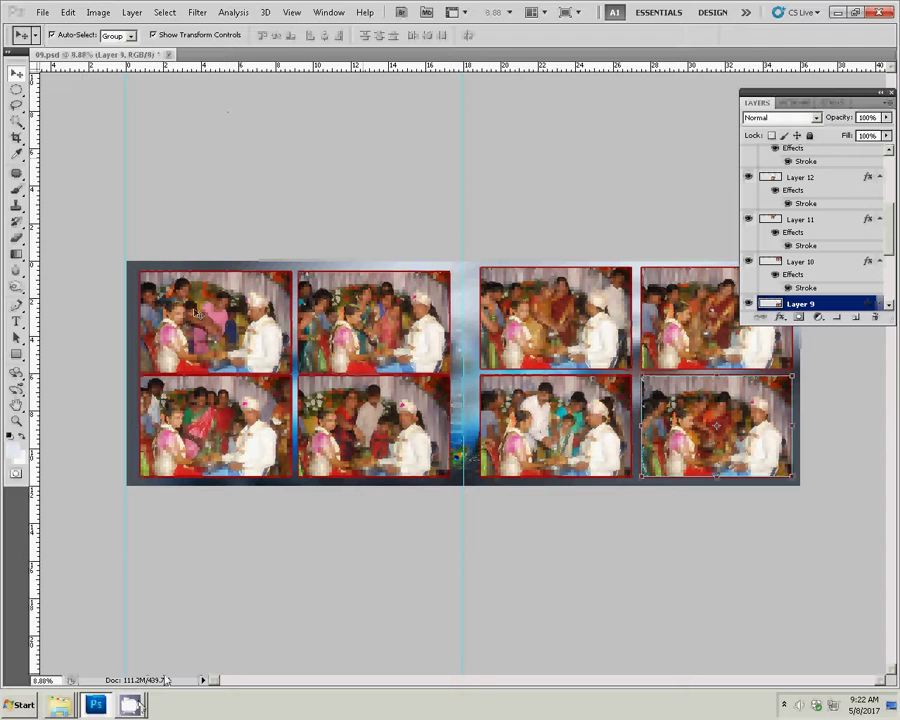
Step: Open the File menu to save the finished spread
click(43, 12)
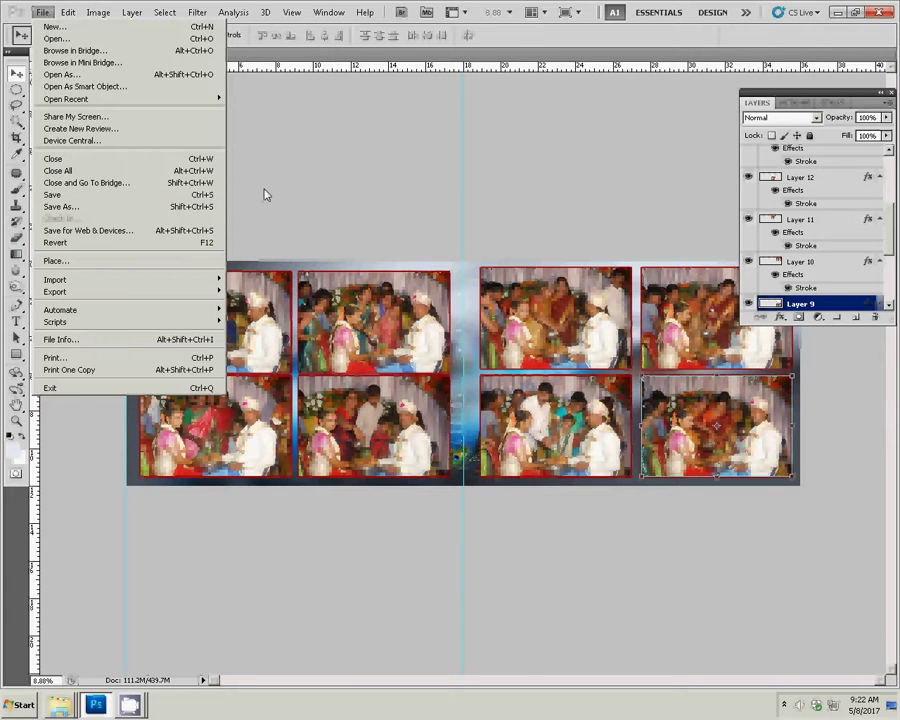
Step: Save the spread as 71.psd in the k5 folder on Local Disk (I:), keeping Maximize Compatibility
key(ctrl+shift+s)
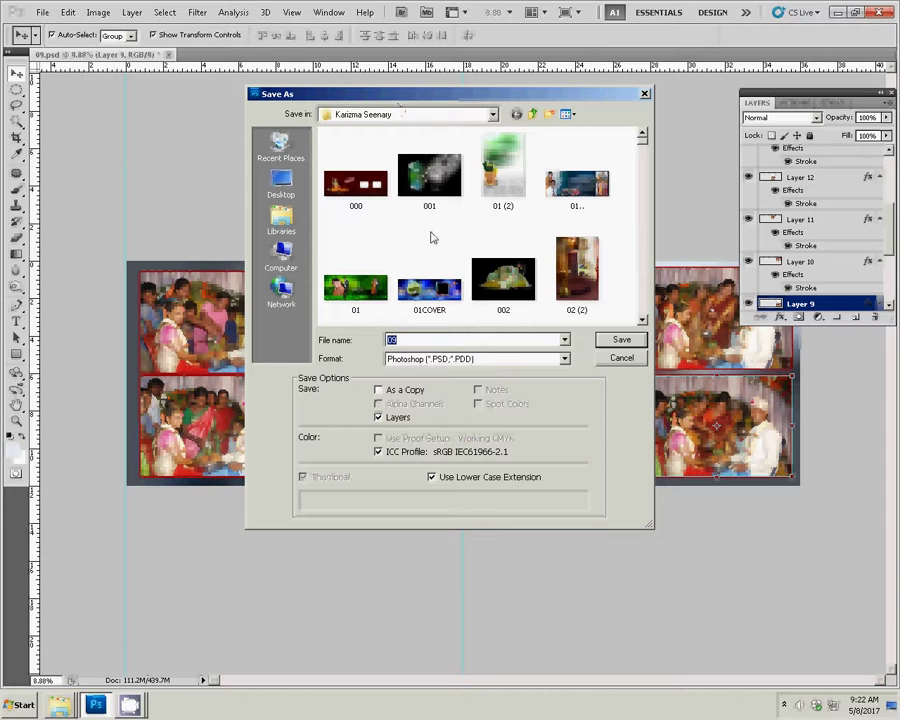
click(281, 258)
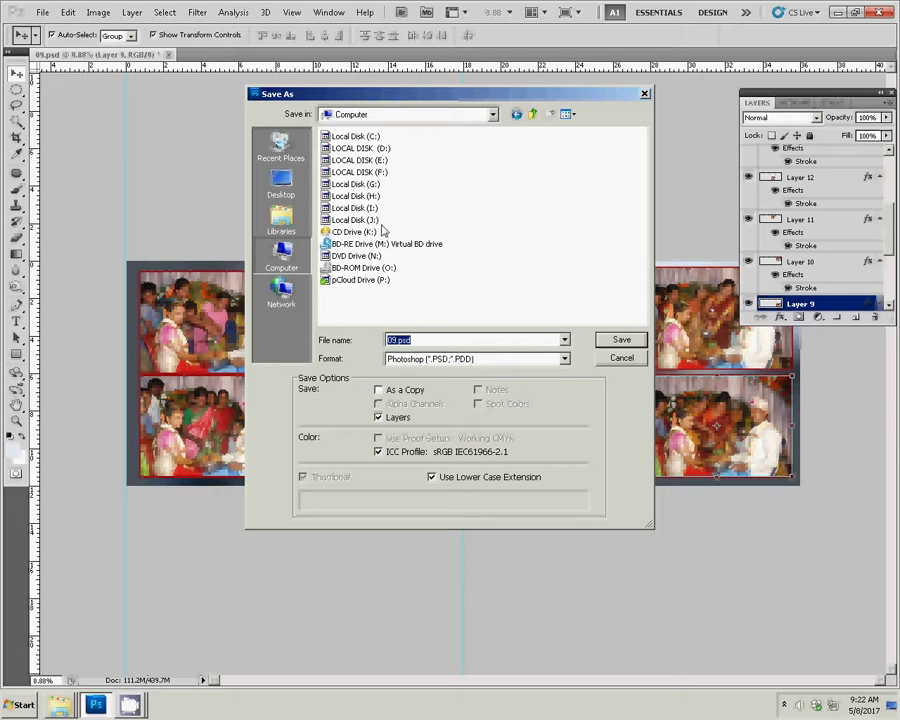
mouse_move(350, 232)
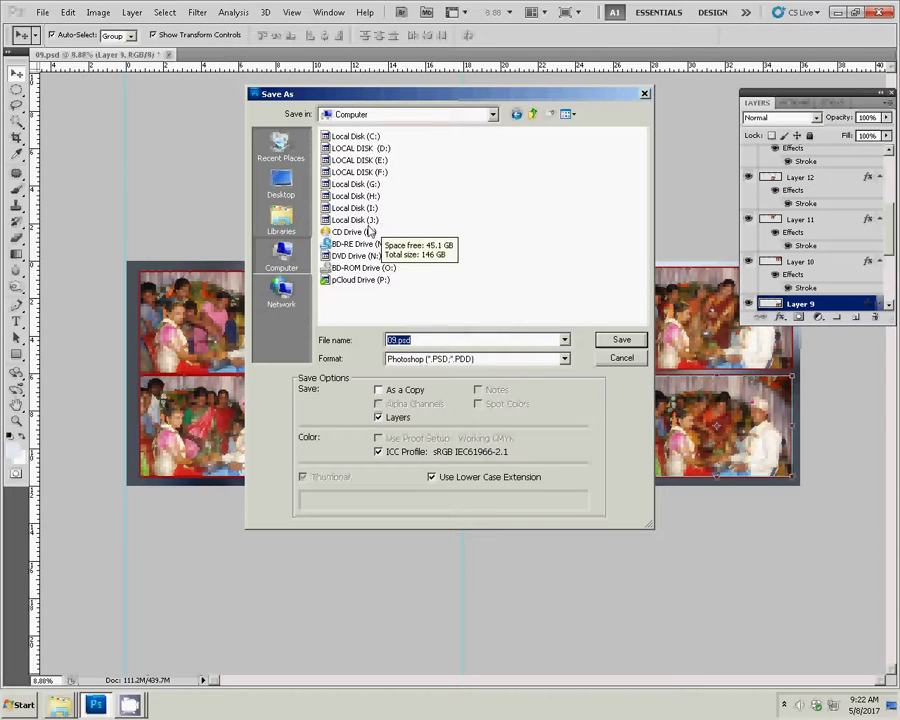
click(368, 208)
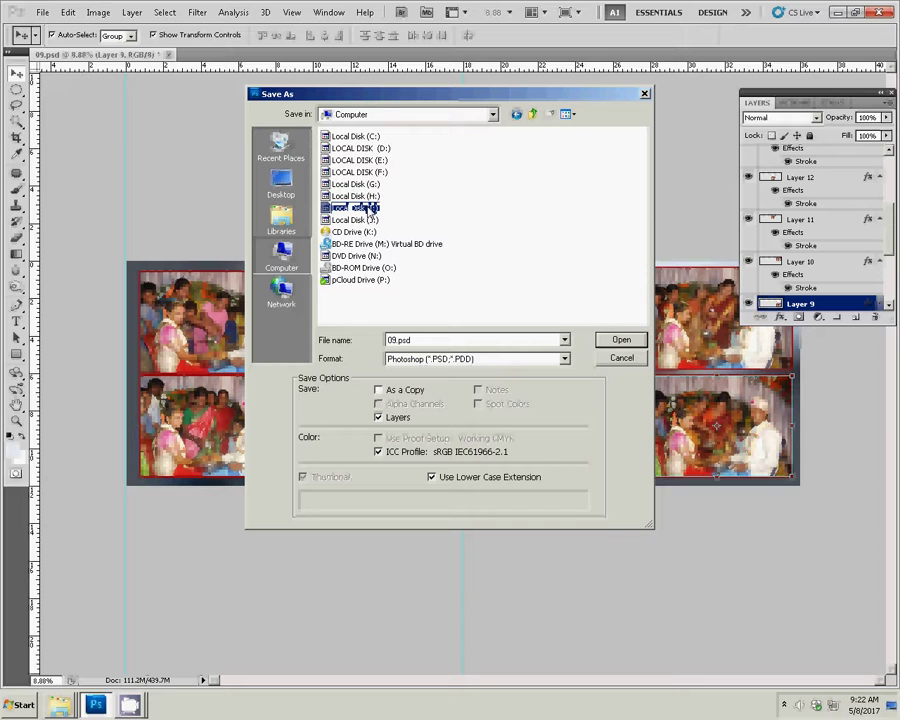
key(Return)
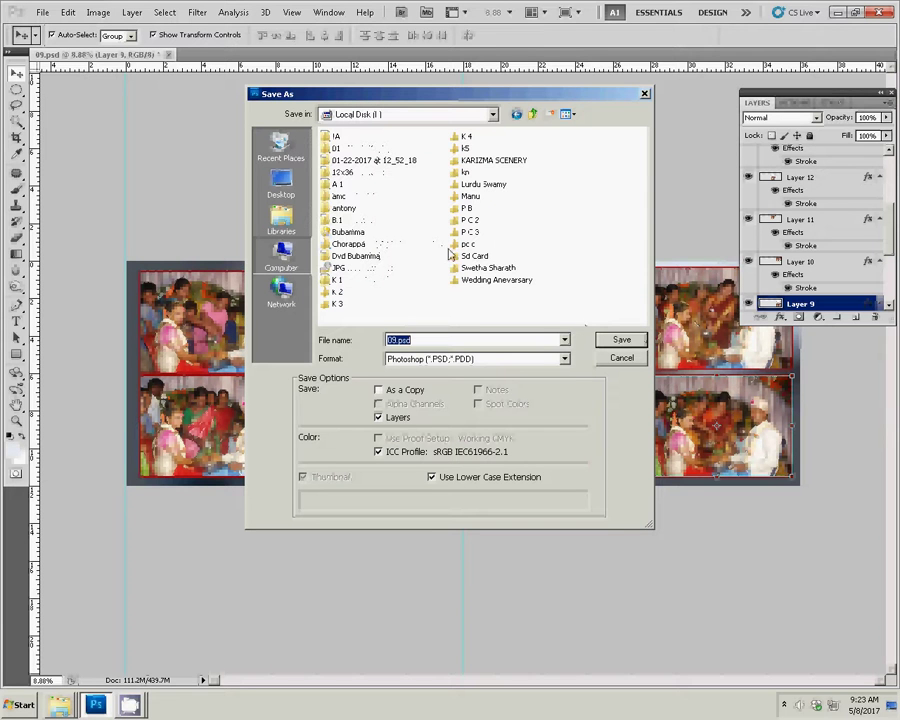
click(465, 148)
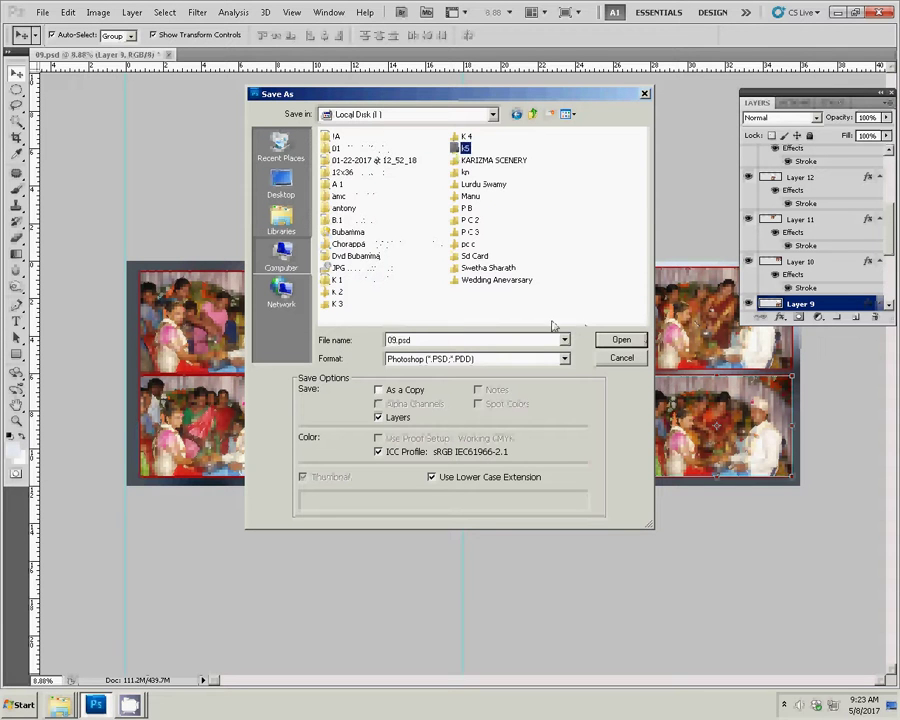
click(621, 340)
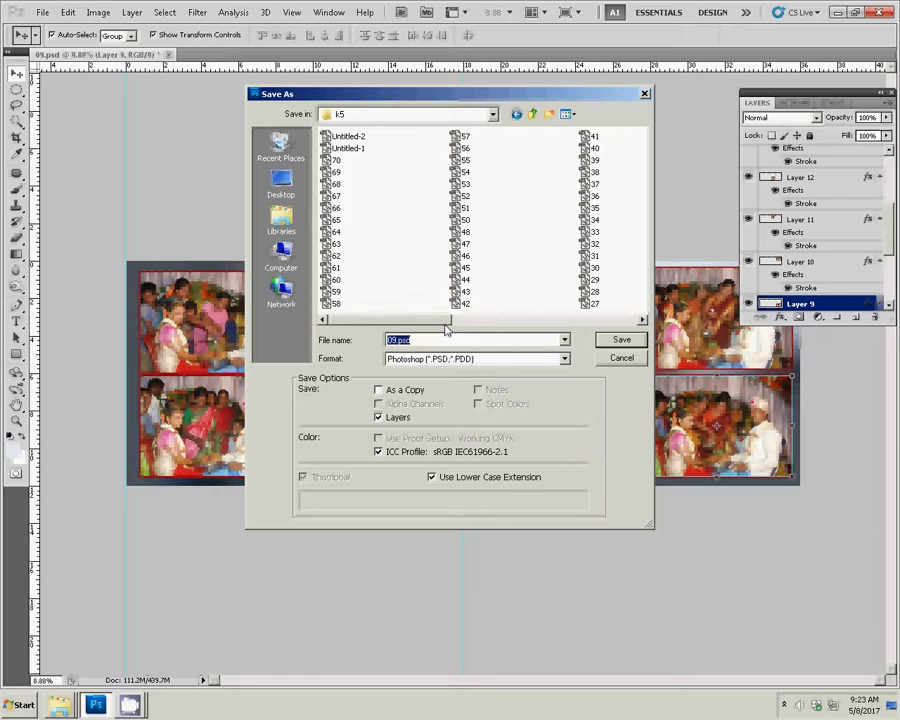
text(71)
click(621, 340)
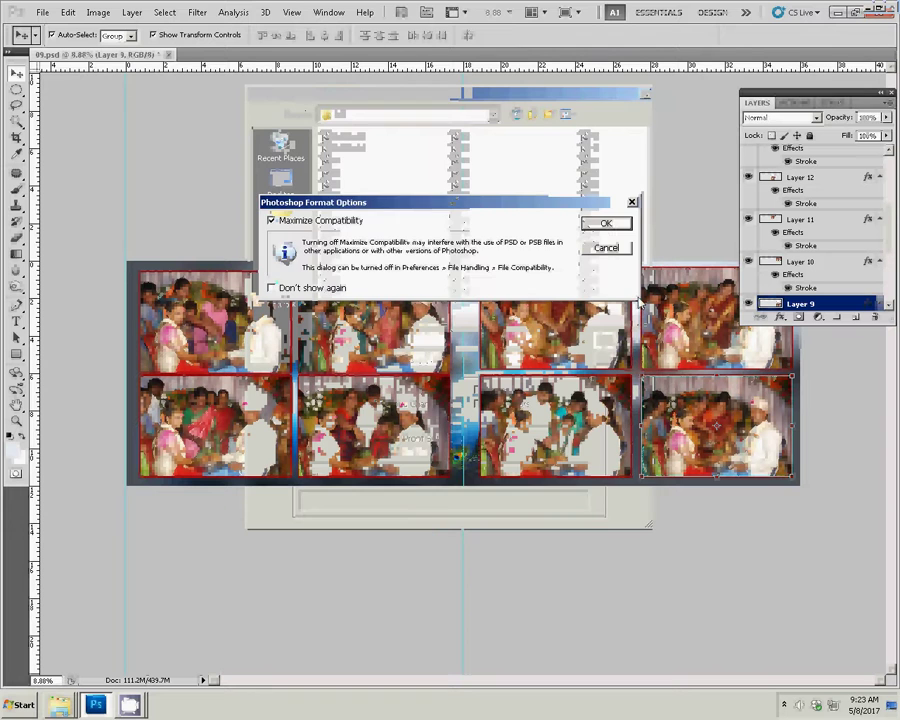
click(604, 224)
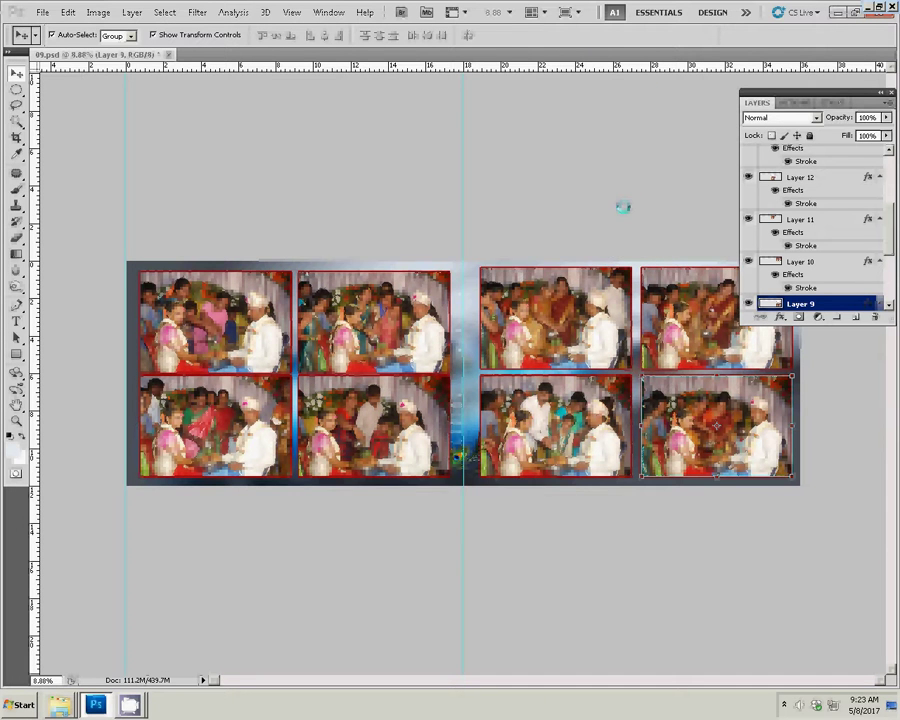